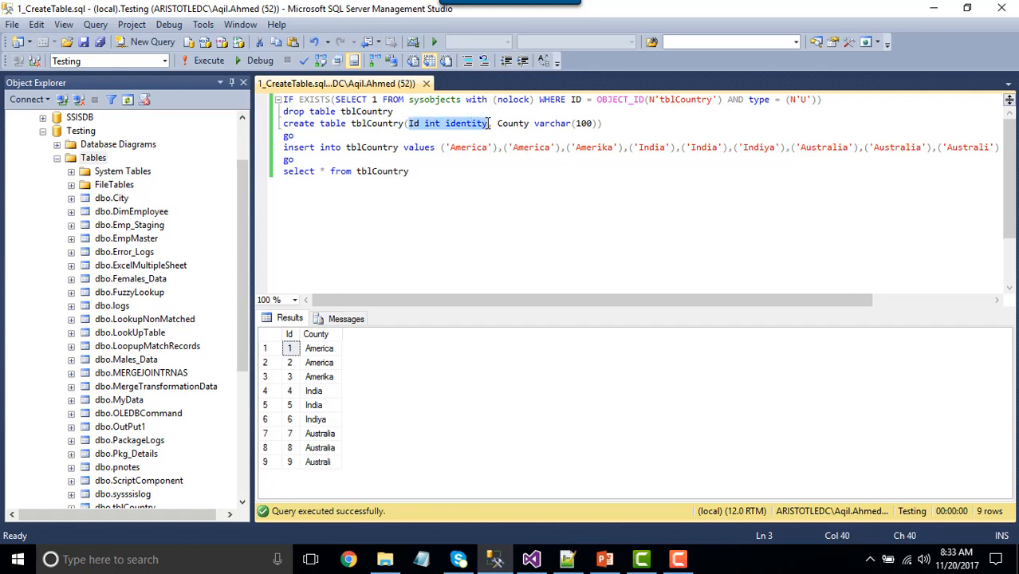
Examine the tblCountry script's Id and County column definitions and the spelling variants of the America, India and Australia values it inserts.
left_click(518, 124)
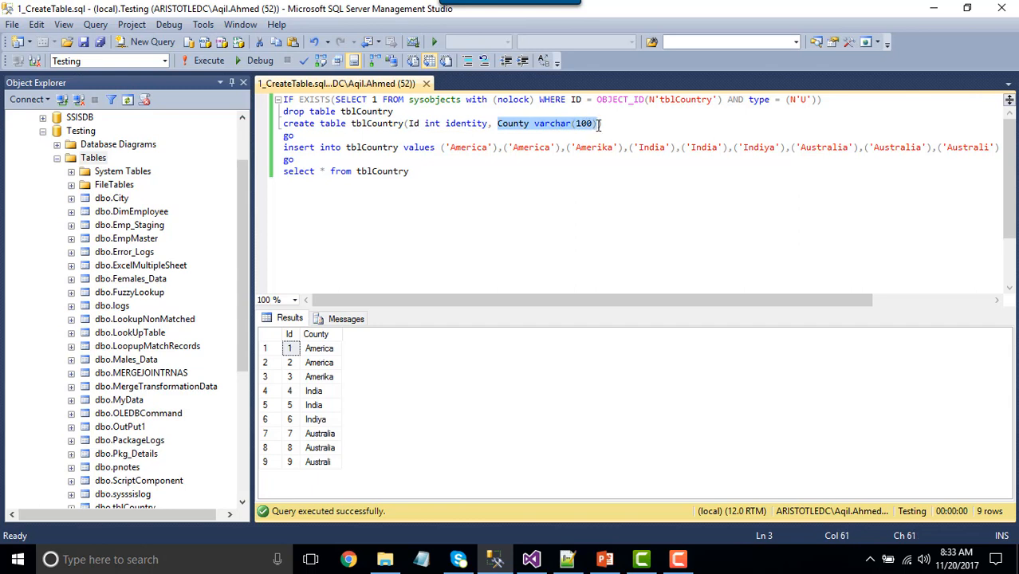
left_click(488, 136)
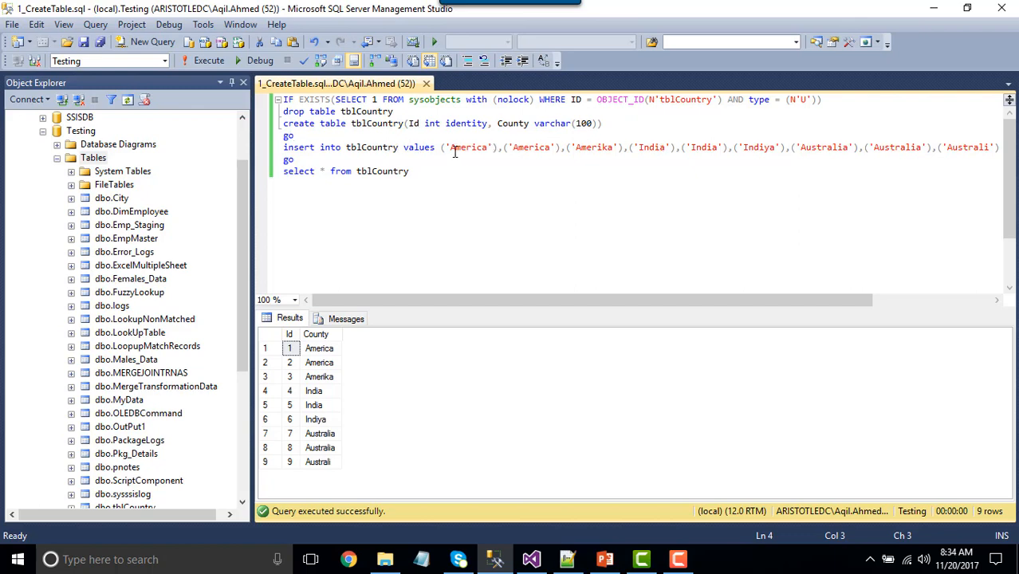
left_click_drag(447, 147, 555, 149)
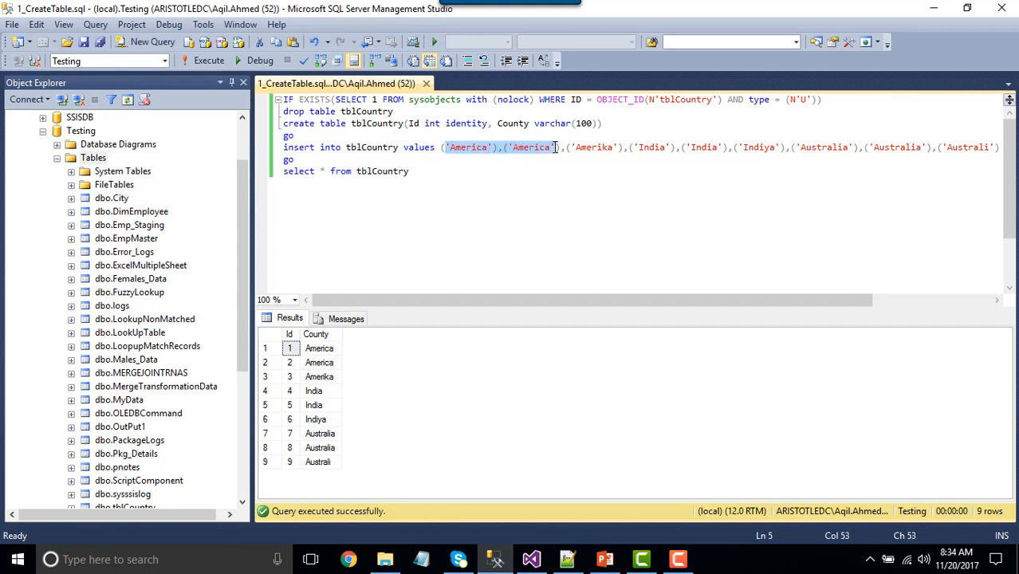
left_click(609, 147)
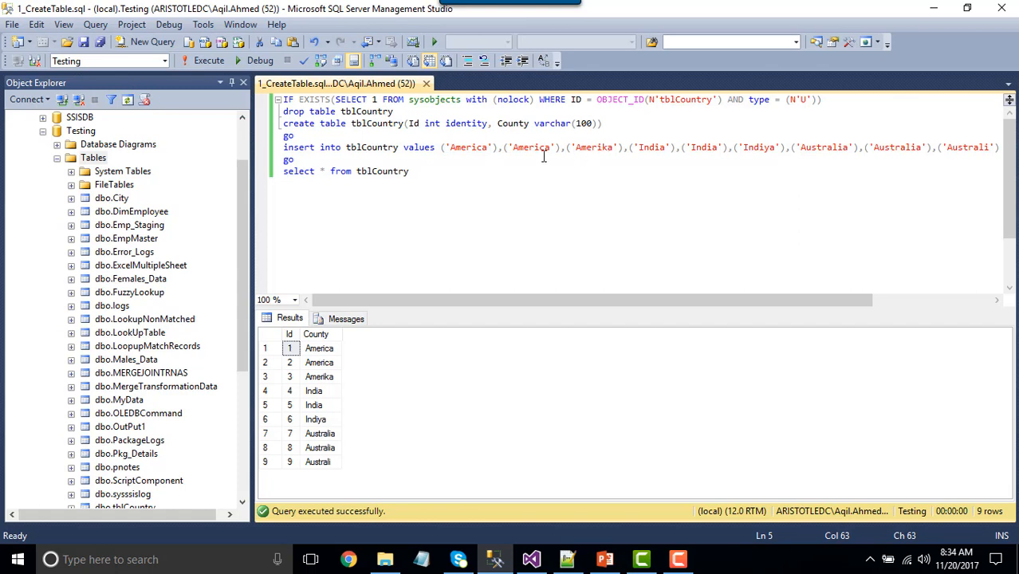
key("shift+Left")
key("shift+Left")
double_click(596, 148)
double_click(536, 148)
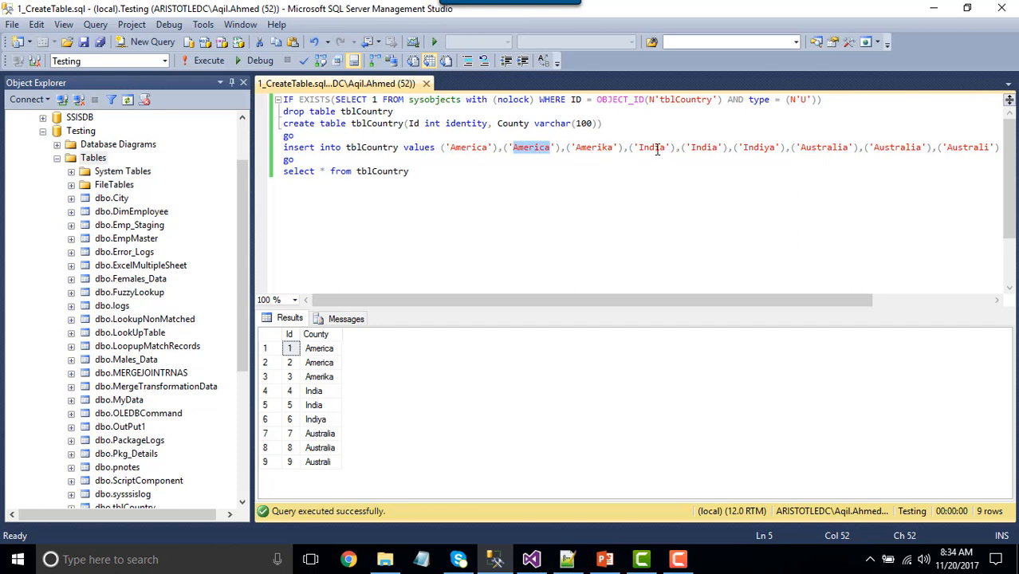
left_click_drag(638, 148, 751, 150)
left_click(751, 150)
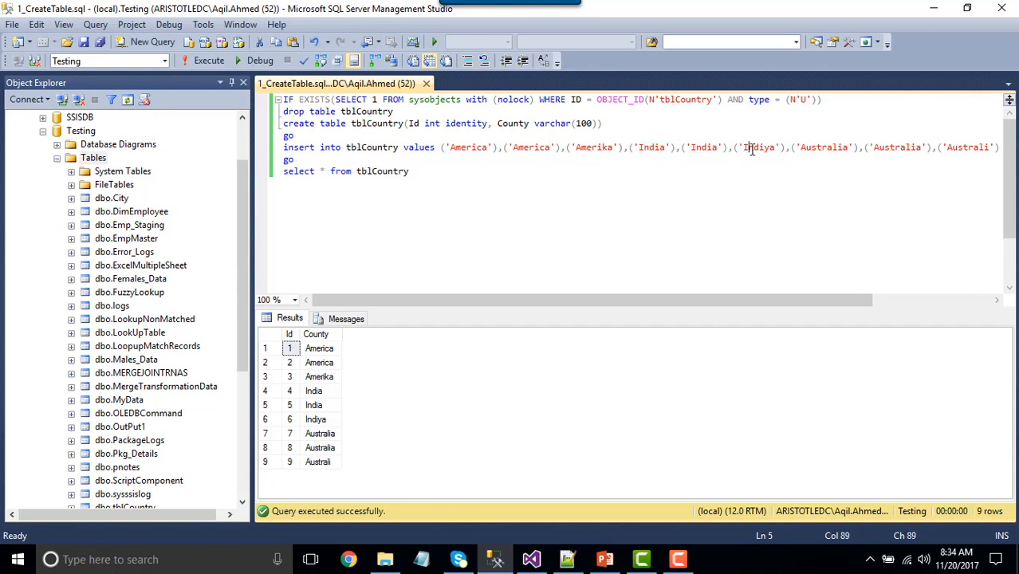
left_click_drag(639, 148, 737, 148)
left_click(769, 148)
left_click(786, 147)
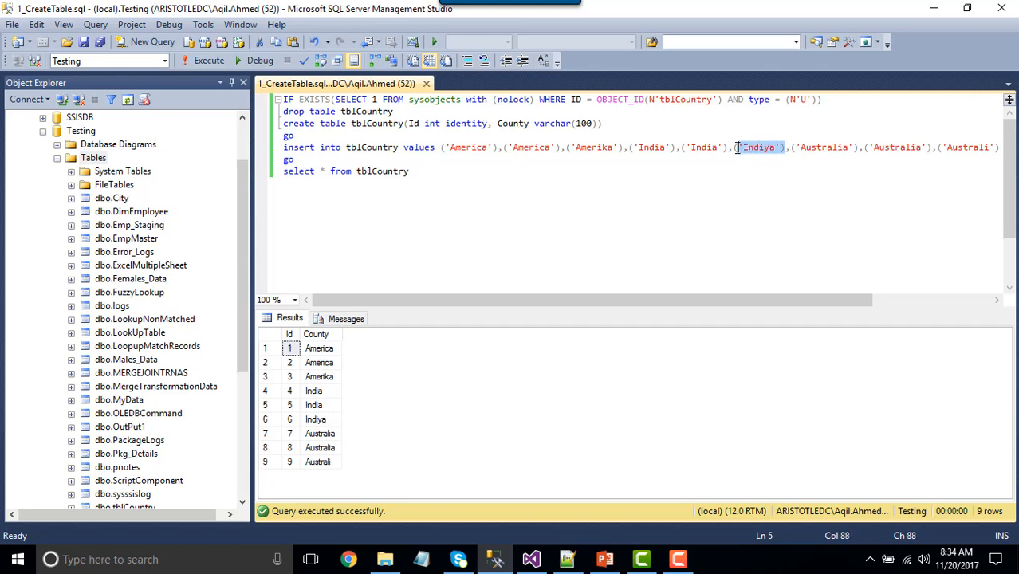
double_click(757, 149)
double_click(702, 148)
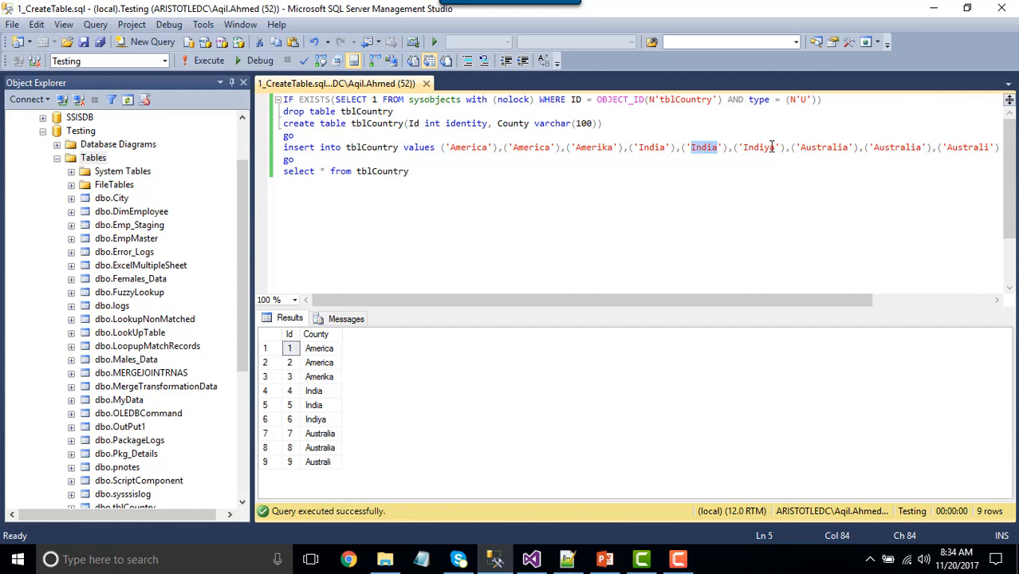
left_click(805, 148)
left_click_drag(805, 148, 907, 152)
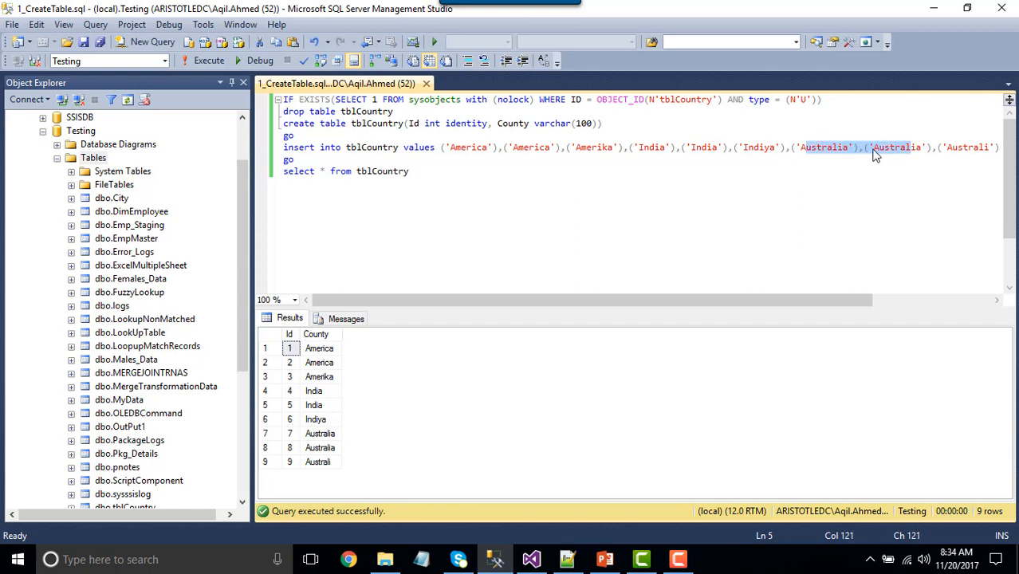
left_click(816, 141)
left_click(829, 149)
left_click(915, 149)
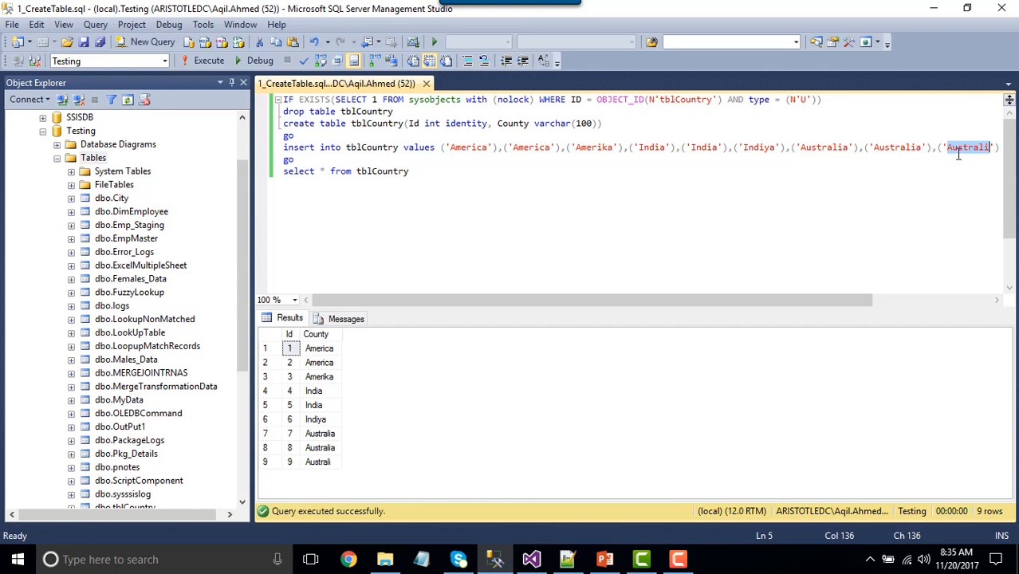
left_click(895, 149)
double_click(963, 149)
double_click(765, 150)
double_click(594, 150)
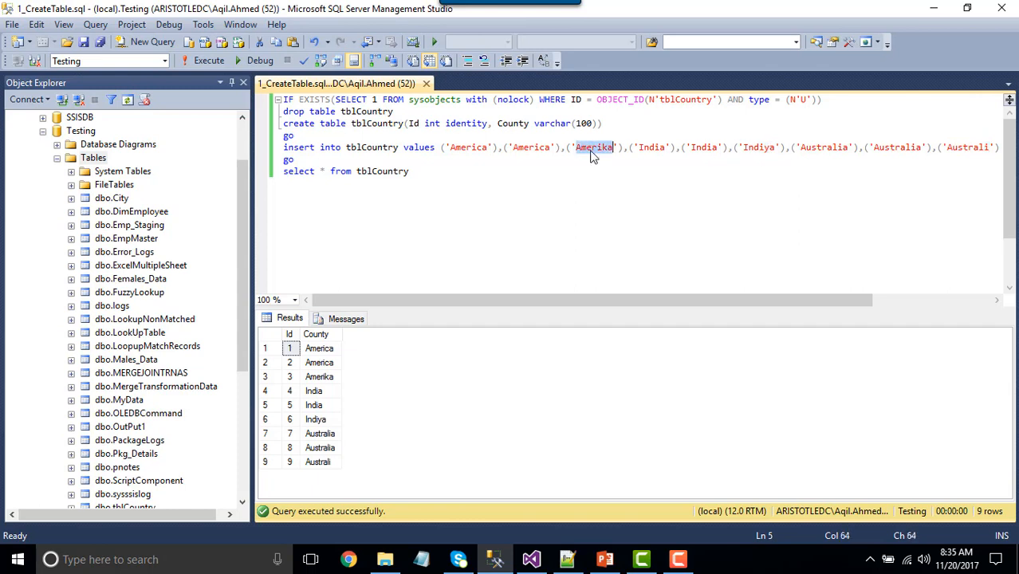
left_click(453, 178)
Switch to Visual Studio, add a Data Flow Task to the package's control flow and open it.
left_click(531, 558)
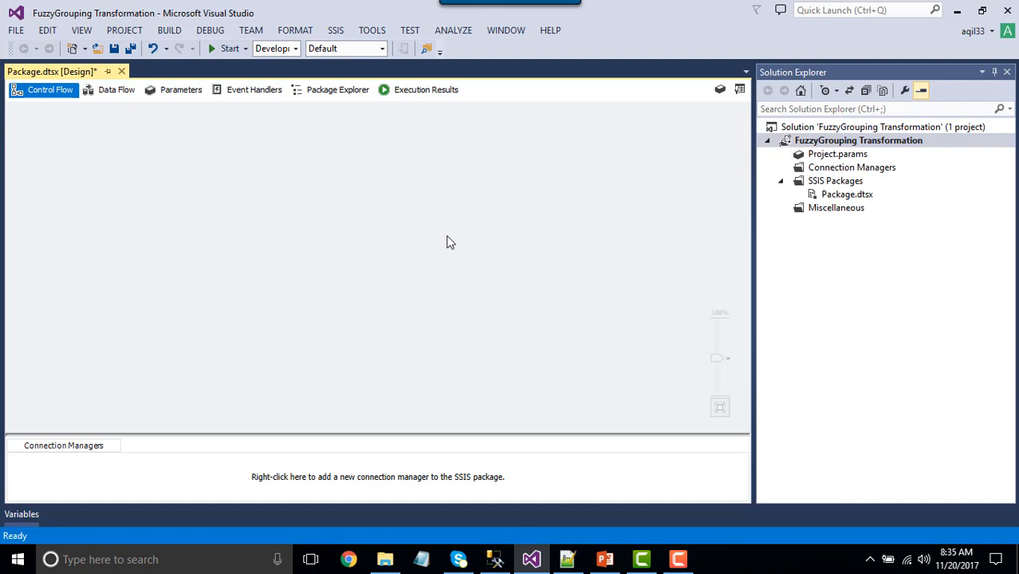
left_click(740, 89)
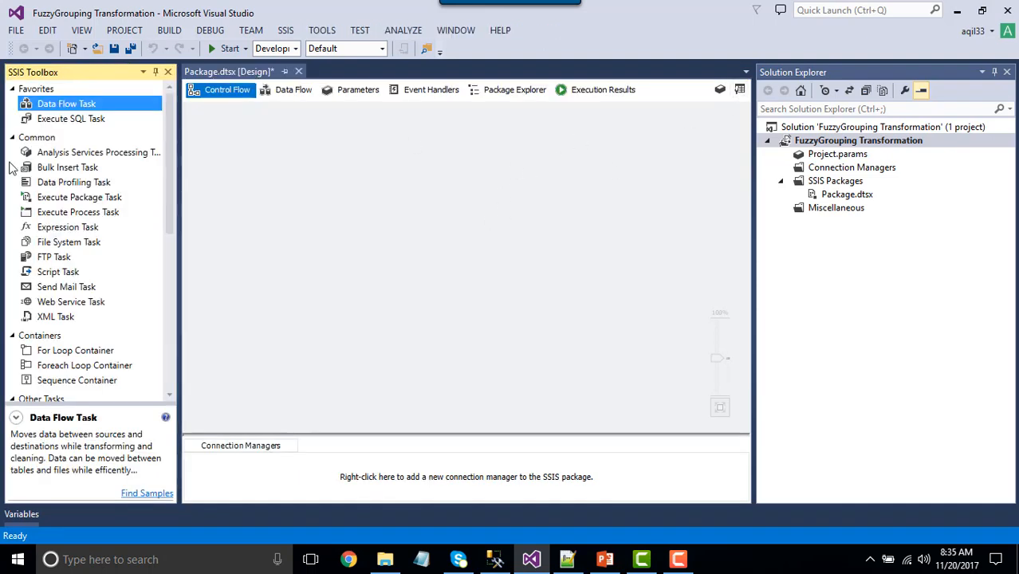
left_click_drag(72, 108, 351, 182)
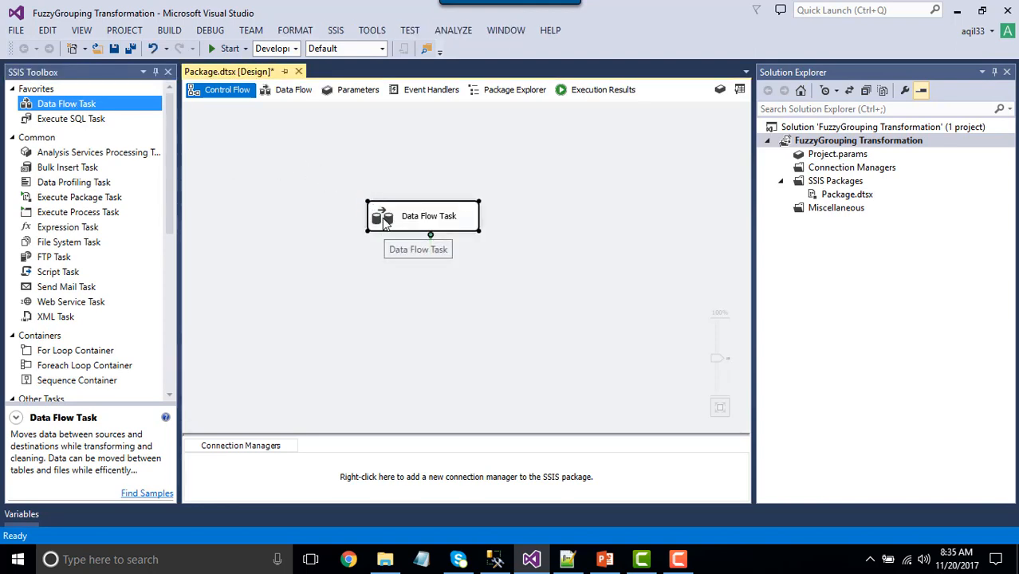
double_click(383, 223)
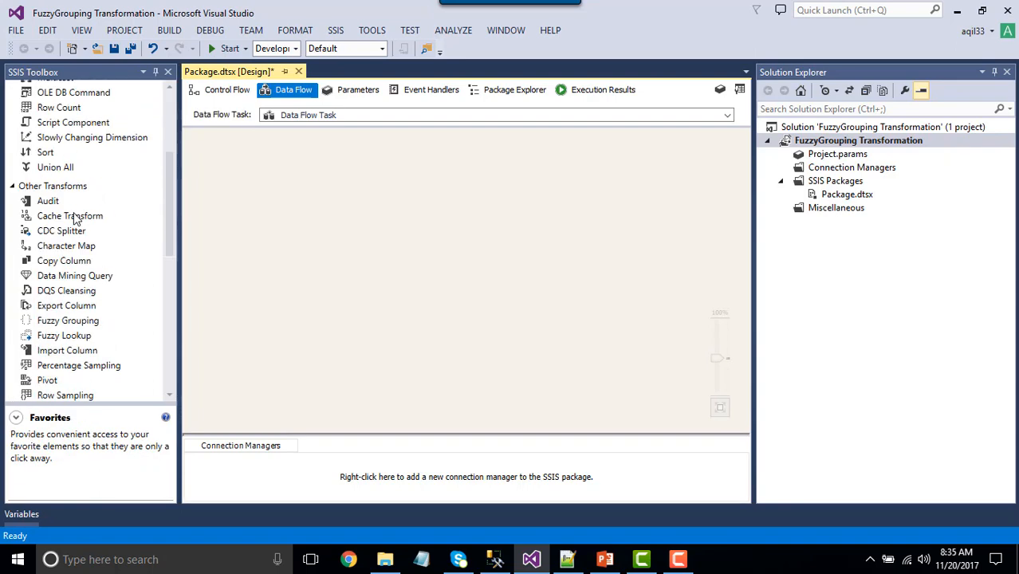
Add an OLE DB Source to the data flow and assign it the localhost.testing connection.
scroll(75, 219, "down", 4)
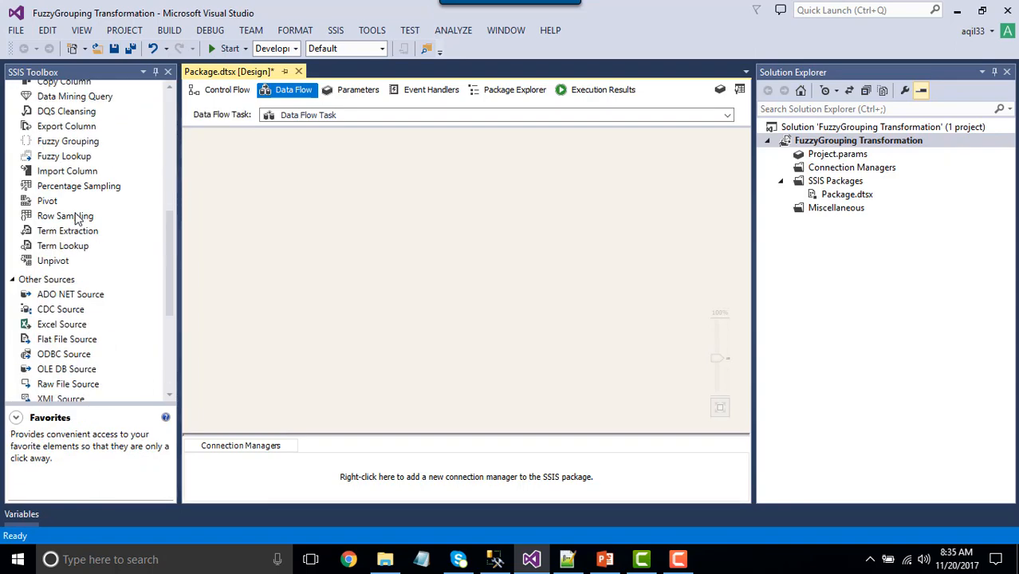
scroll(78, 217, "down", 4)
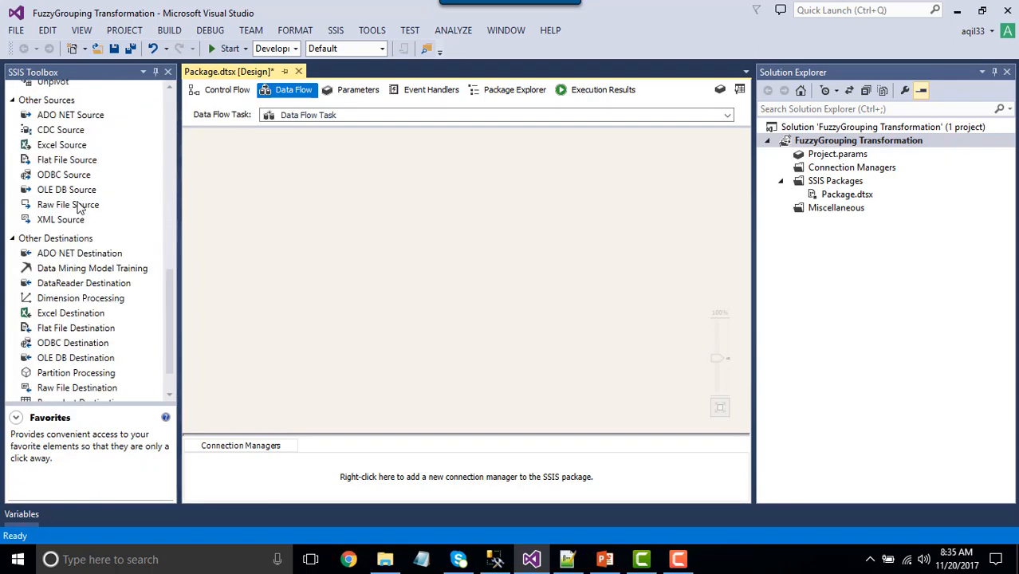
left_click_drag(71, 191, 371, 179)
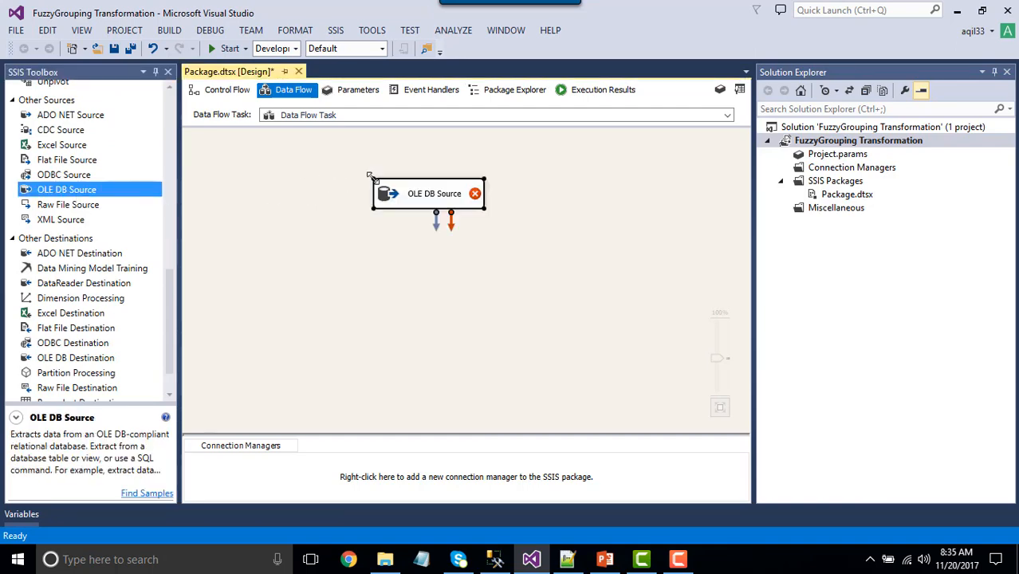
right_click(424, 207)
left_click(444, 209)
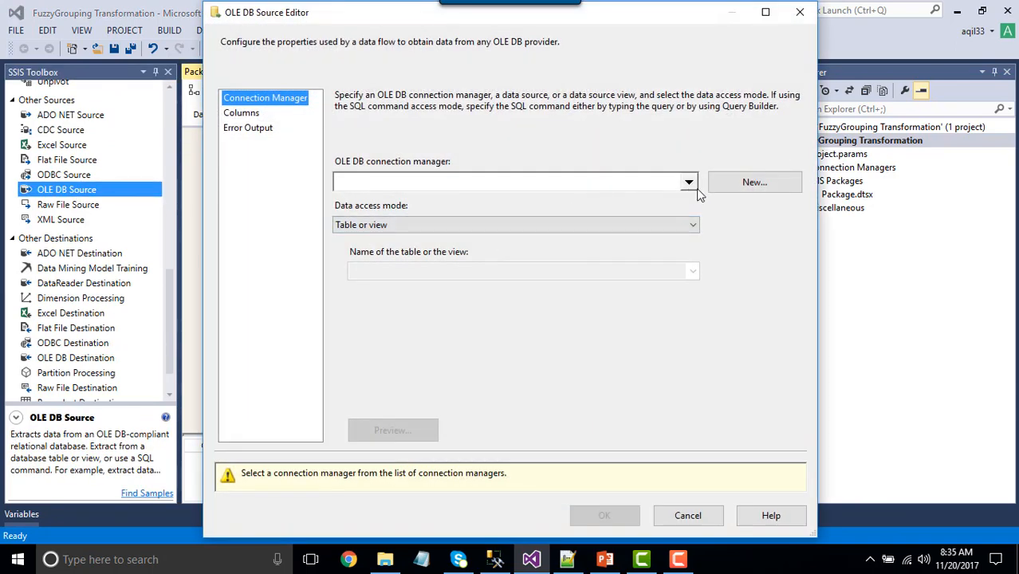
left_click(743, 182)
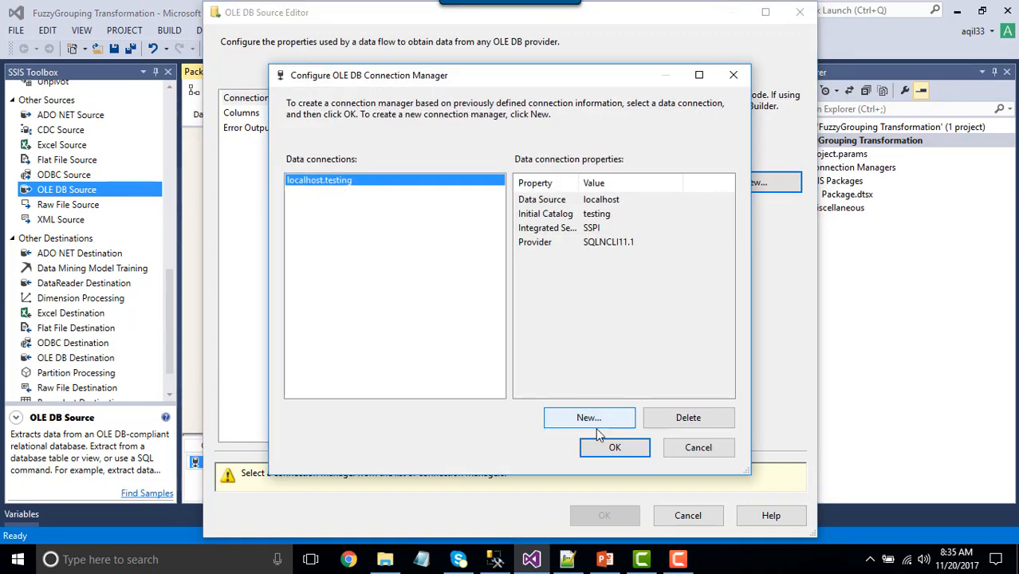
left_click(612, 447)
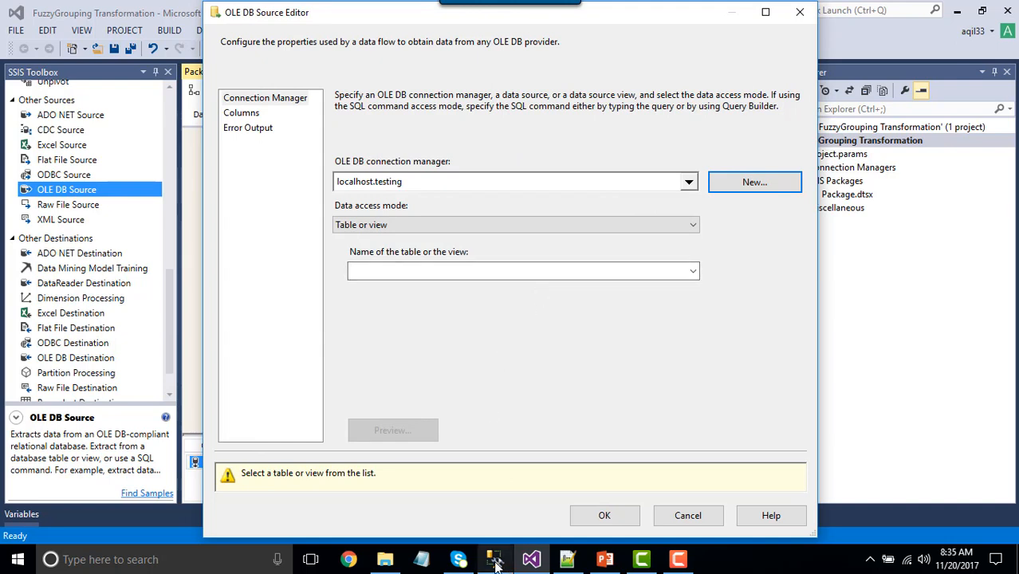
Set the OLE DB Source's table to [dbo].[tblCountry], review its columns and accept the configuration.
left_click(474, 273)
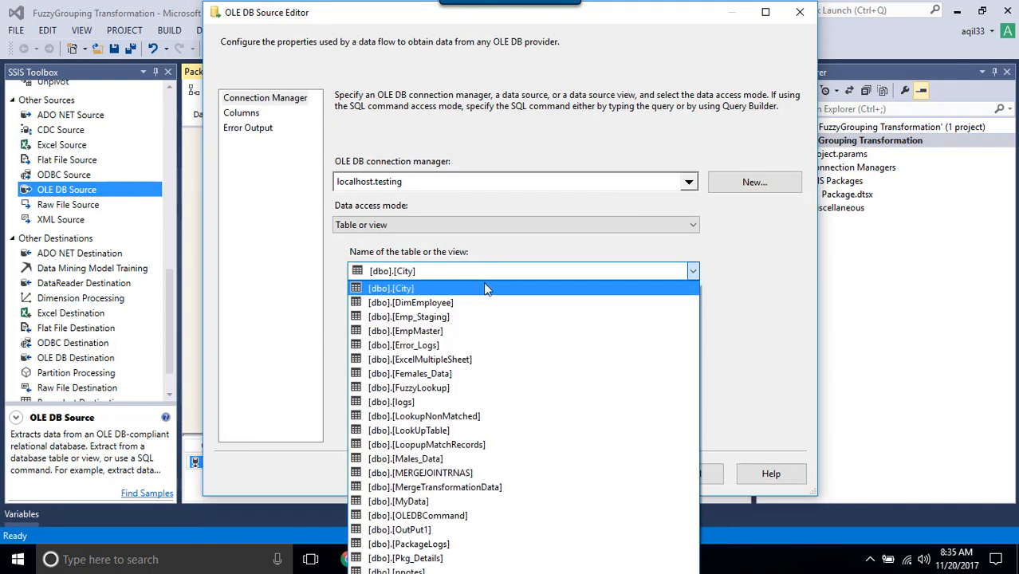
left_click(609, 22)
left_click_drag(610, 23, 593, 105)
left_click(451, 353)
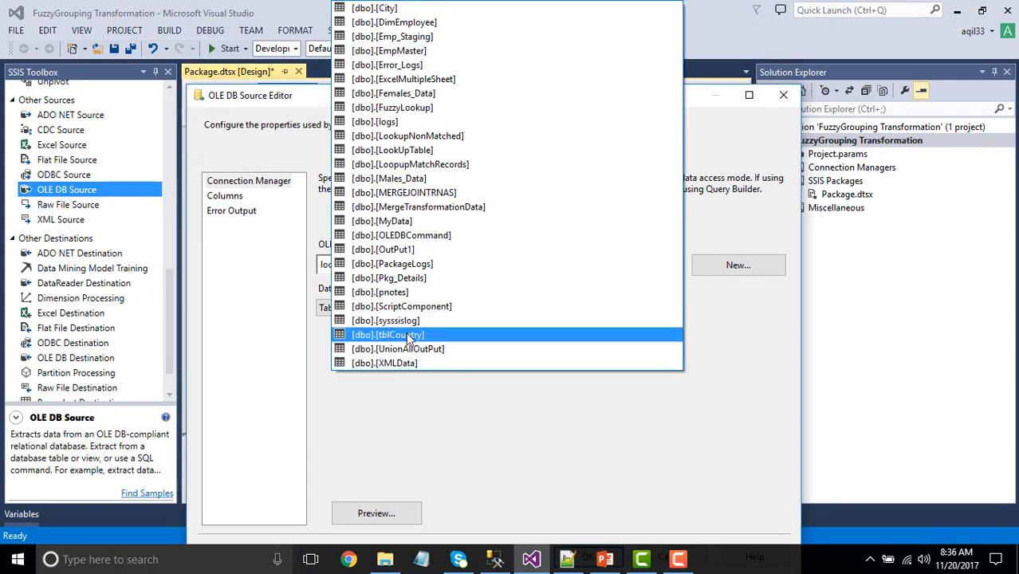
left_click(408, 335)
left_click(236, 200)
left_click_drag(374, 101, 364, 20)
left_click(557, 482)
Add a Fuzzy Grouping transformation below the OLE DB Source and connect the source's output to it.
scroll(88, 183, "up", 5)
left_click(76, 164)
scroll(72, 160, "up", 7)
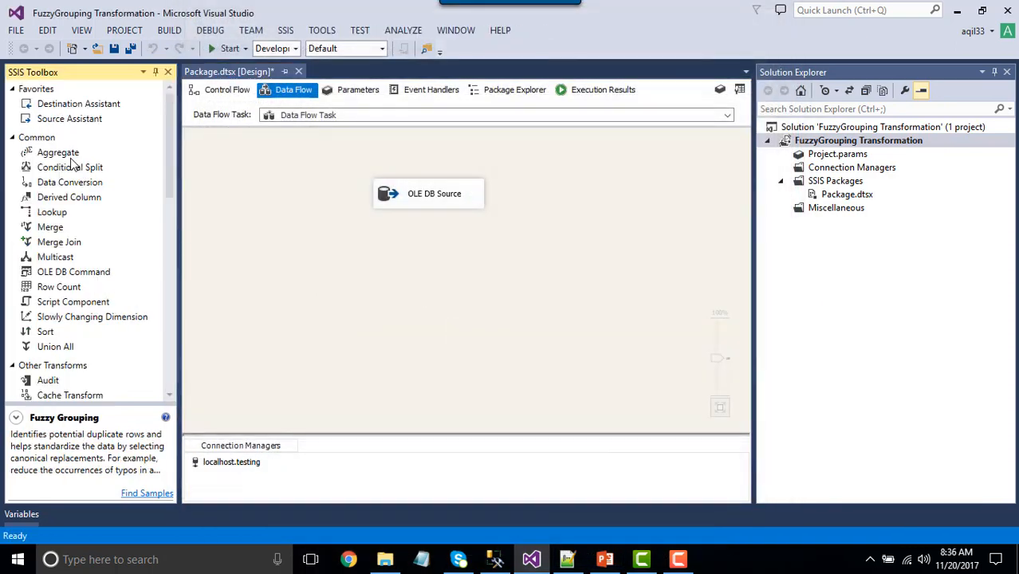
scroll(72, 161, "down", 2)
scroll(75, 165, "down", 6)
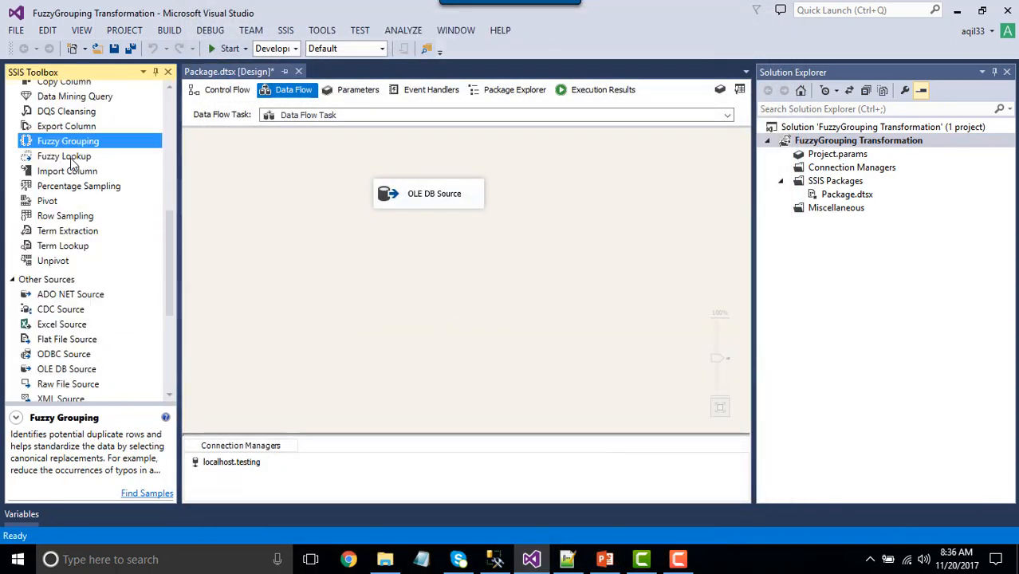
left_click_drag(82, 142, 367, 261)
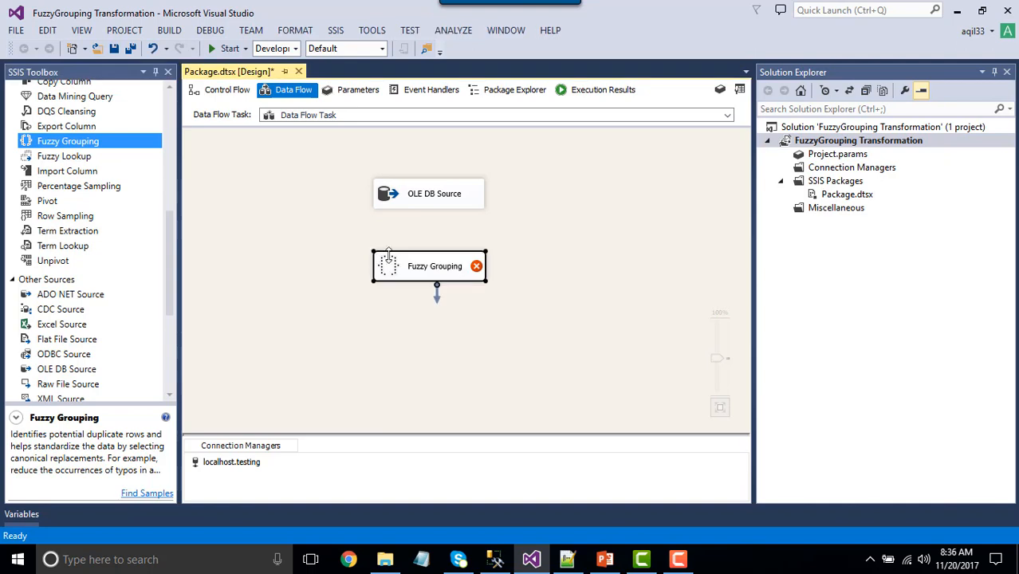
left_click(411, 199)
left_click_drag(436, 226, 408, 273)
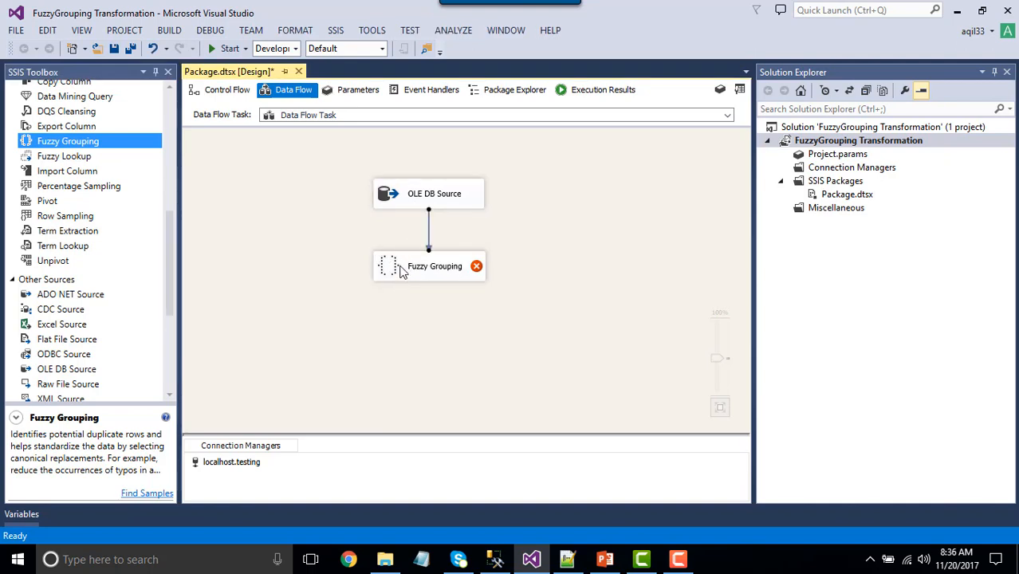
Edit the Fuzzy Grouping transformation on the localhost.testing connection and select County as the column to group.
right_click(403, 272)
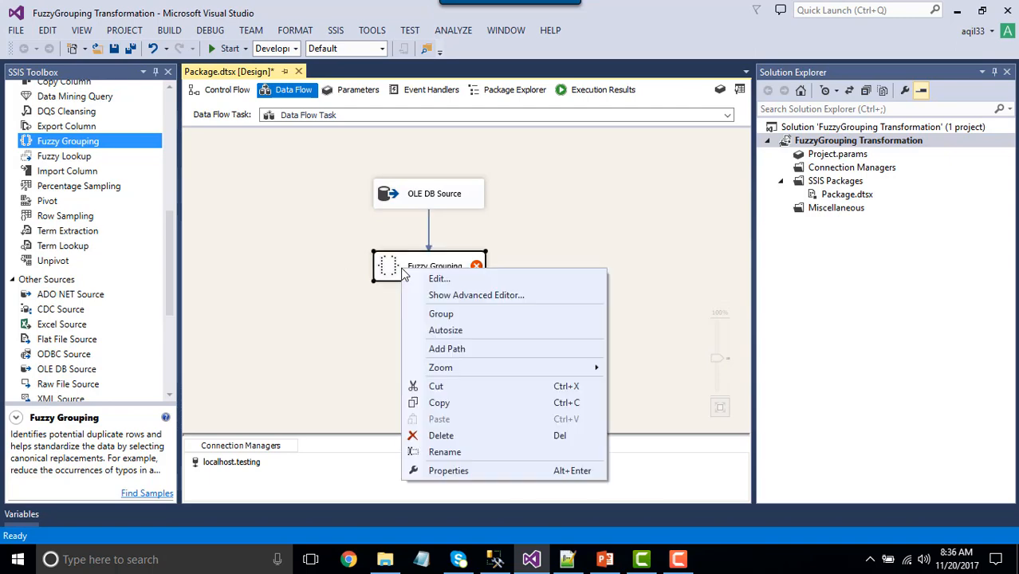
left_click(440, 284)
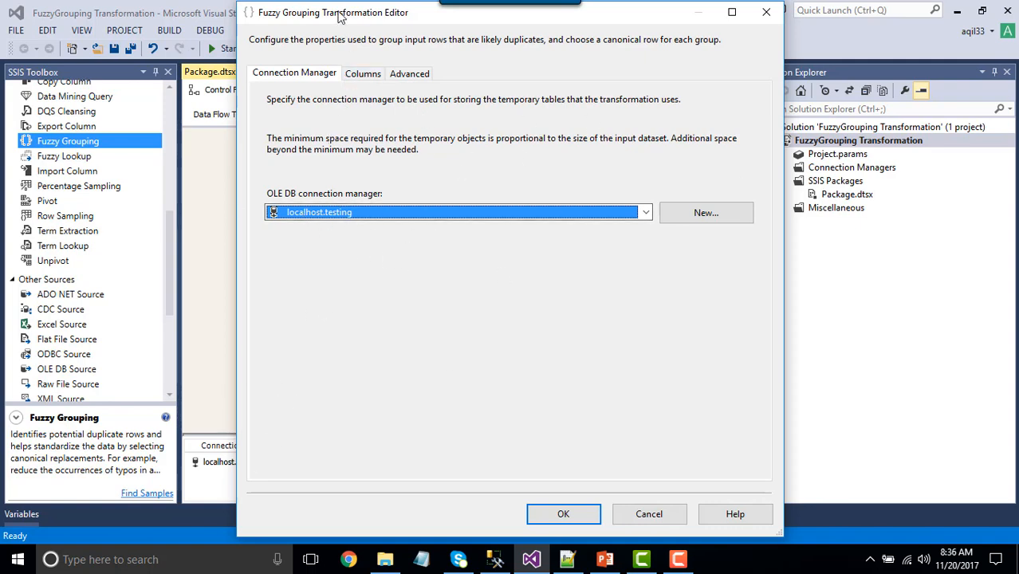
left_click_drag(335, 11, 474, 36)
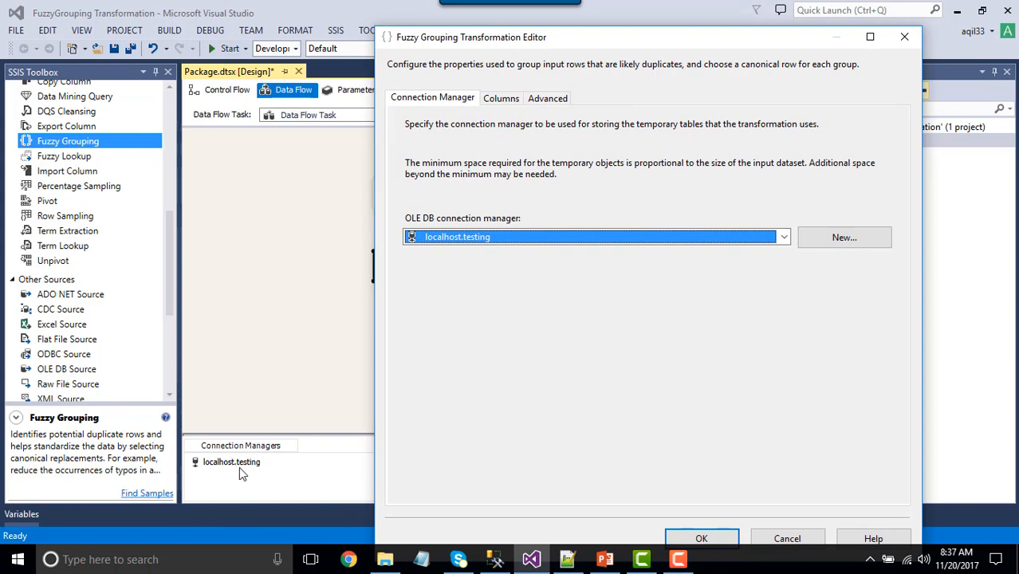
left_click_drag(502, 39, 368, 19)
left_click(365, 75)
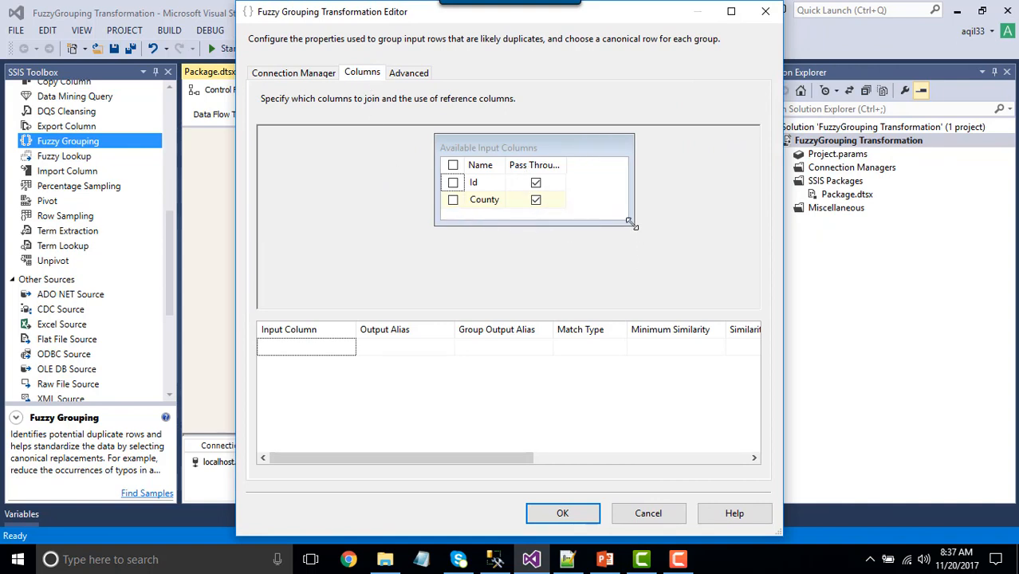
left_click_drag(630, 221, 653, 281)
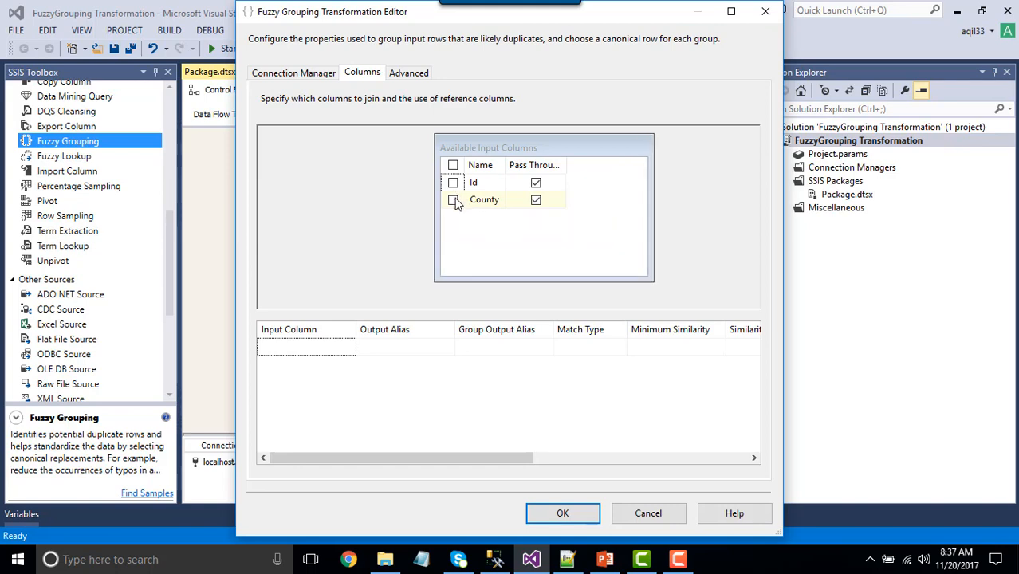
left_click(453, 200)
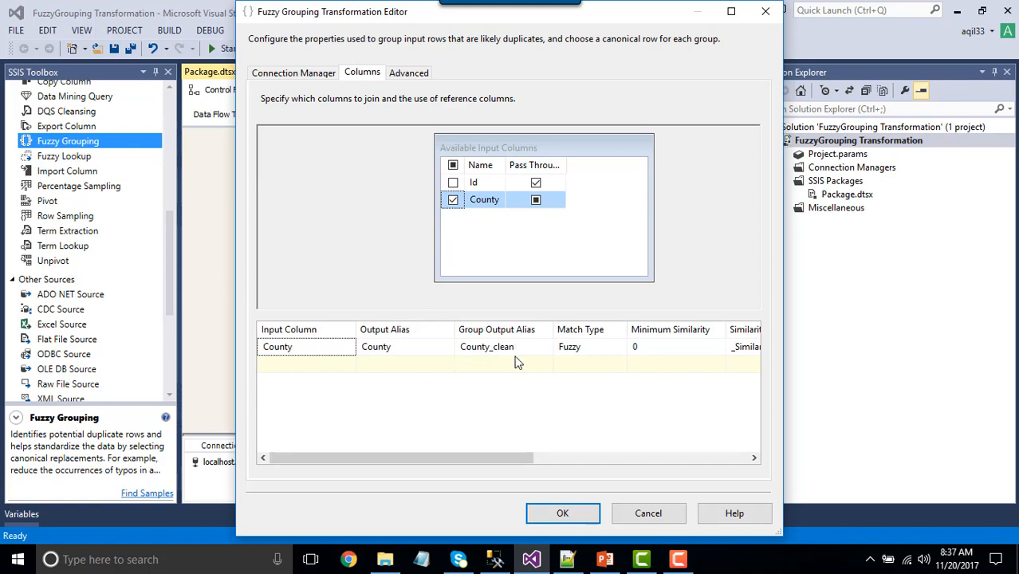
Review the match type options and comparison flags for the County column in the Fuzzy Grouping column settings.
left_click_drag(498, 455, 518, 455)
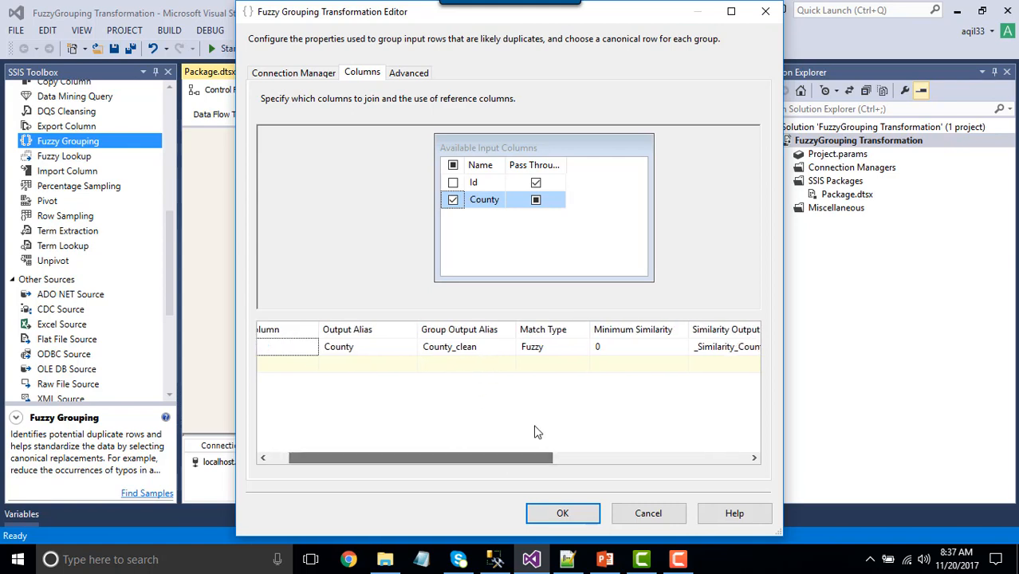
left_click(586, 354)
left_click(585, 352)
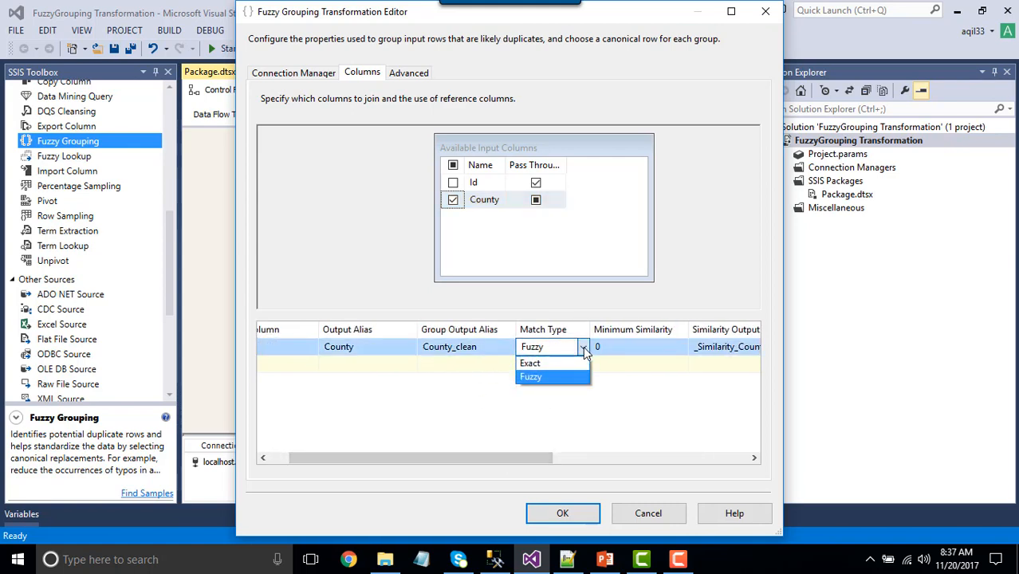
left_click(582, 346)
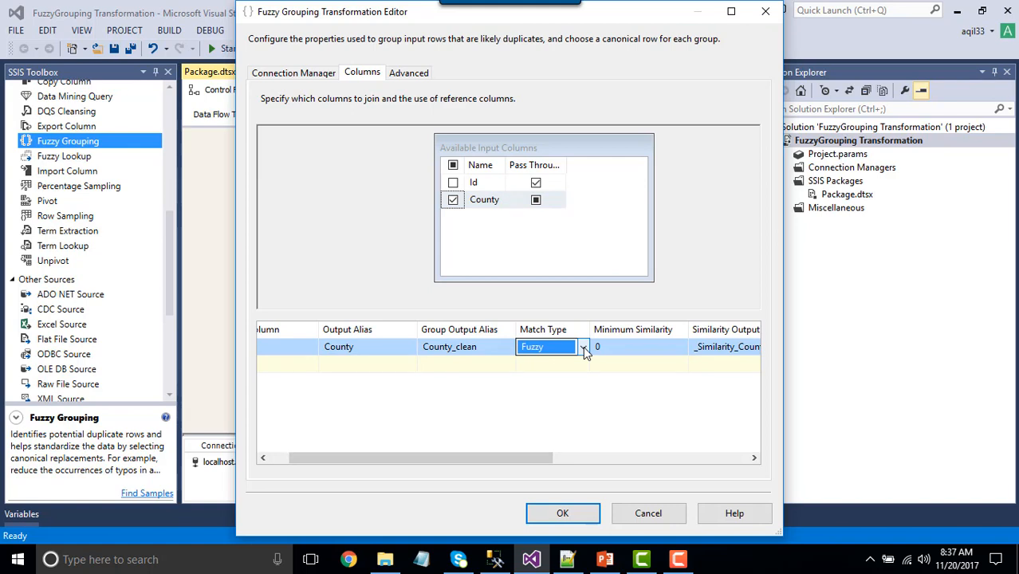
left_click_drag(478, 467, 693, 466)
mouse_move(691, 468)
left_mouse_down()
mouse_move(666, 463)
mouse_move(686, 466)
left_mouse_up()
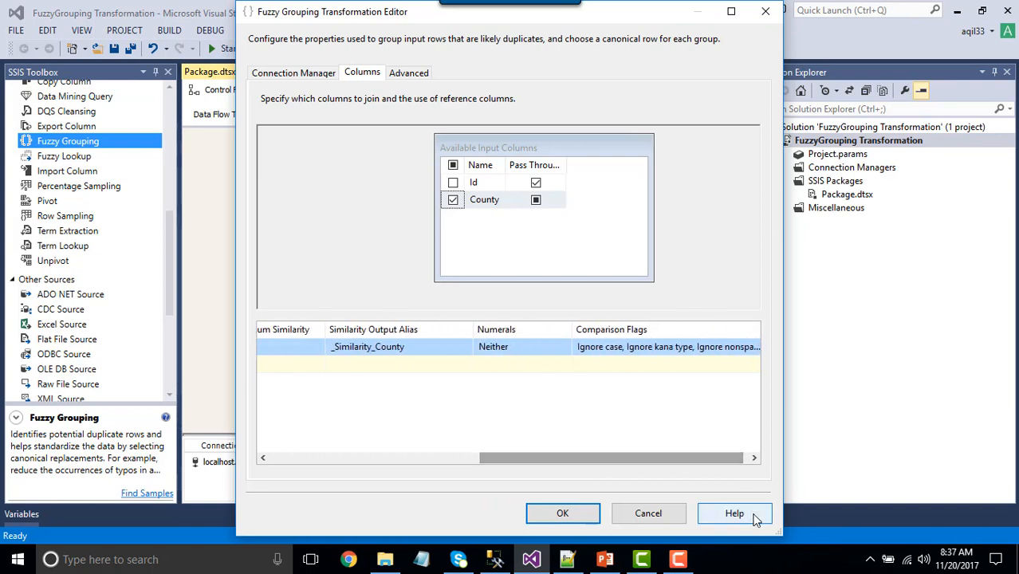
left_click(635, 351)
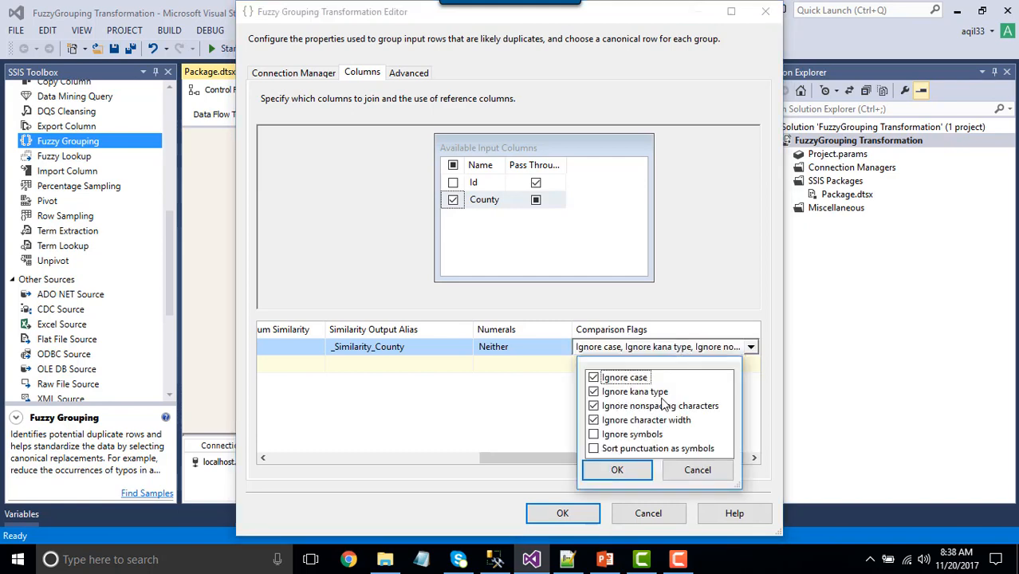
left_click(695, 470)
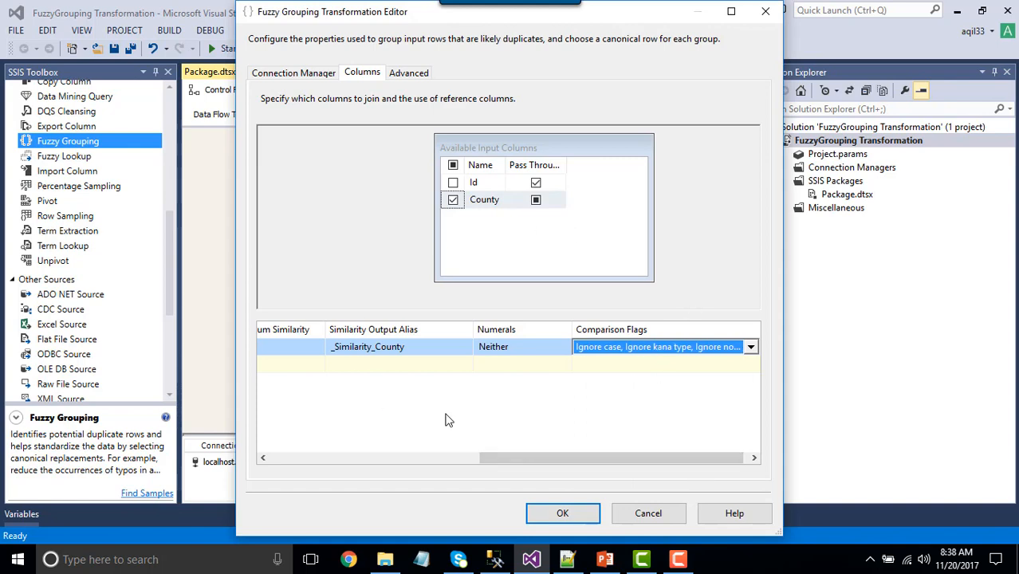
left_click_drag(567, 459, 425, 455)
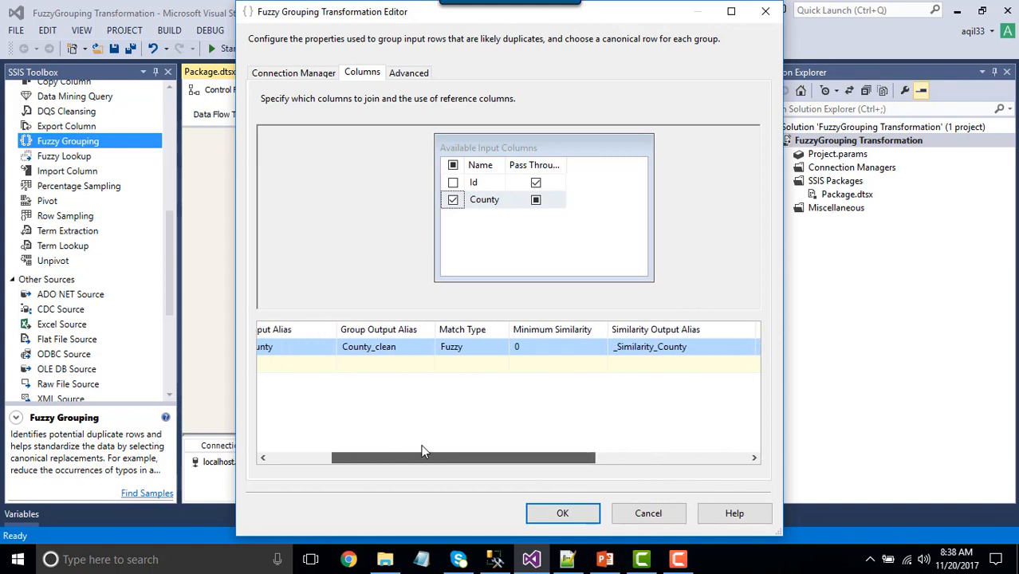
Set the Fuzzy Grouping similarity threshold to 0.30 and accept the transformation's configuration.
left_click(415, 76)
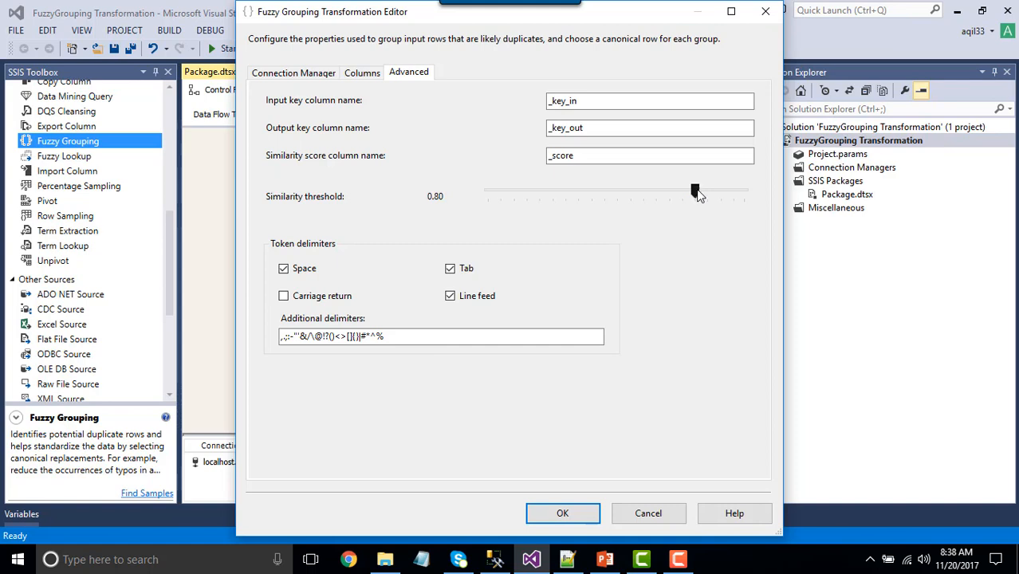
left_click_drag(696, 193, 567, 192)
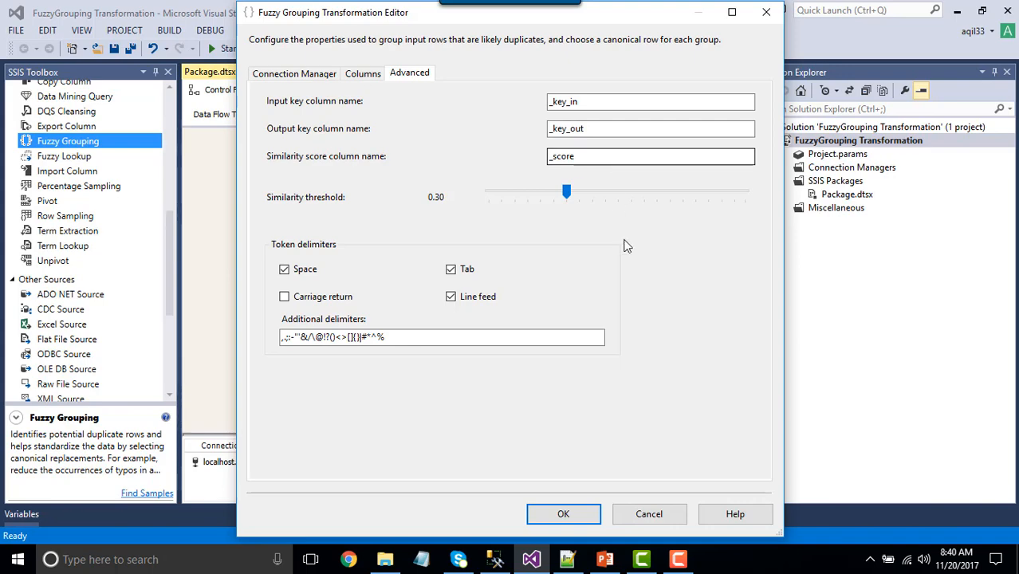
left_click(580, 514)
left_click(532, 305)
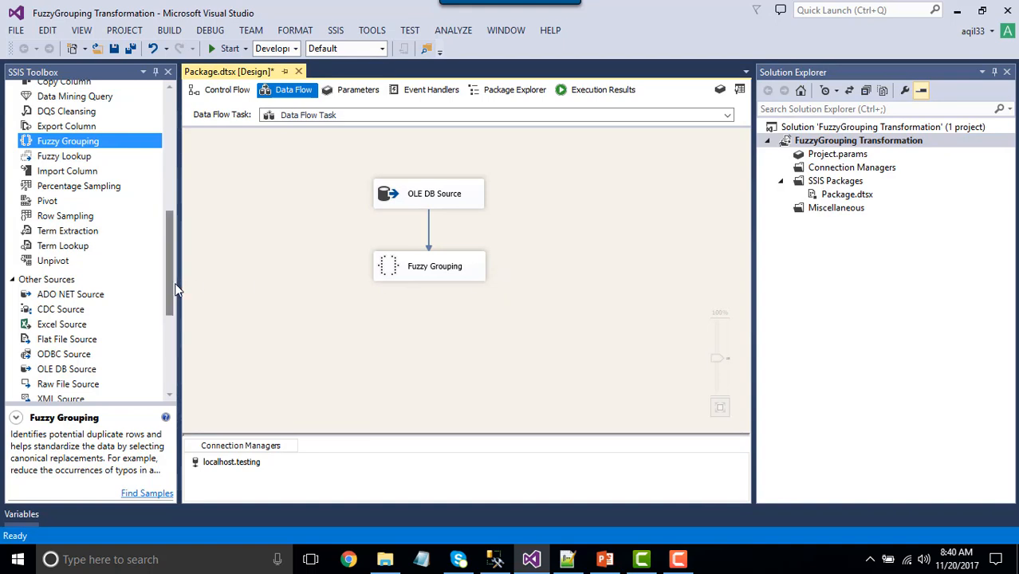
Add an OLE DB Destination below the Fuzzy Grouping transformation and connect the transformation's output to it.
scroll(84, 271, "down", 5)
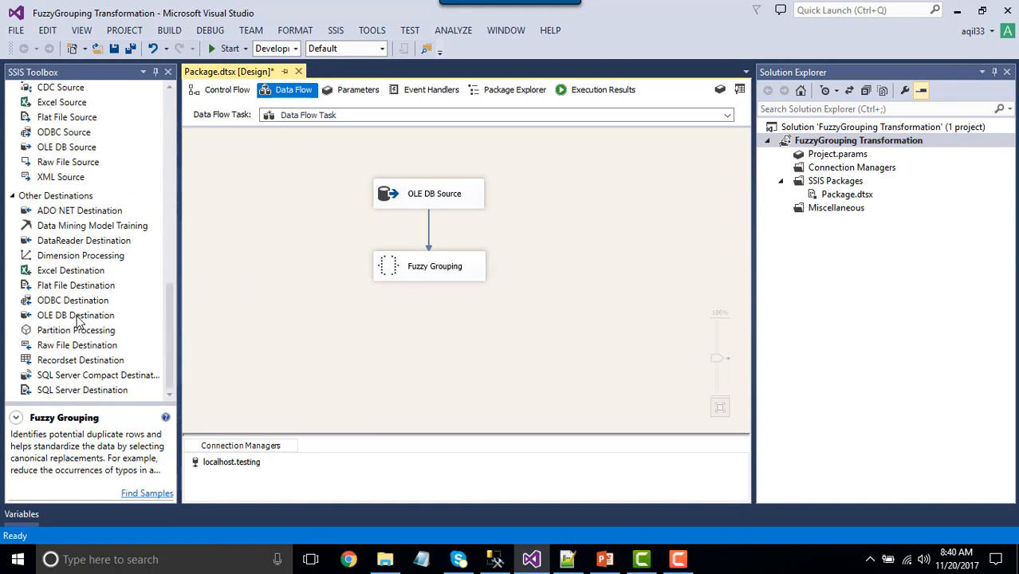
left_click_drag(80, 315, 322, 360)
left_click(420, 271)
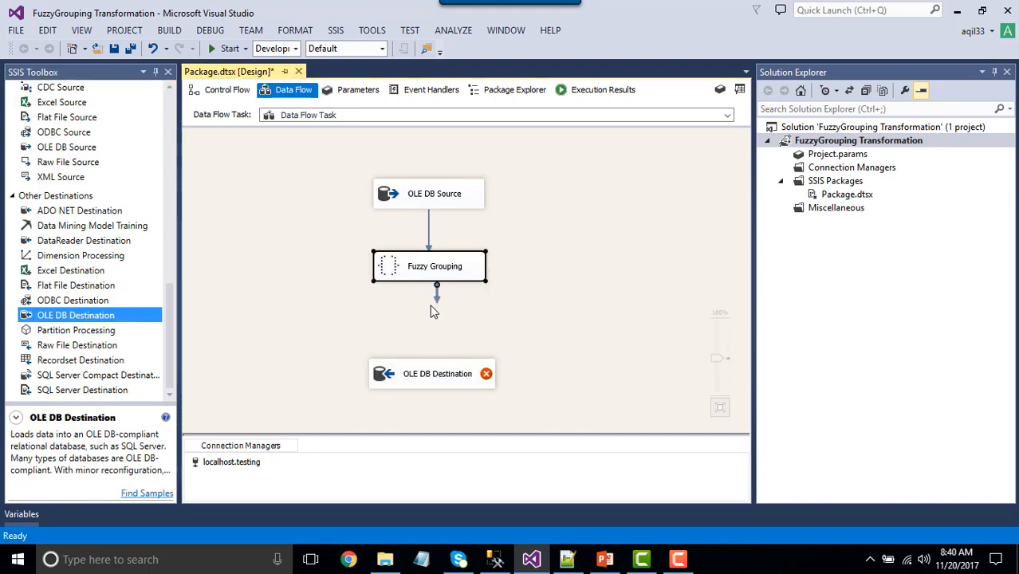
left_click_drag(440, 301, 433, 375)
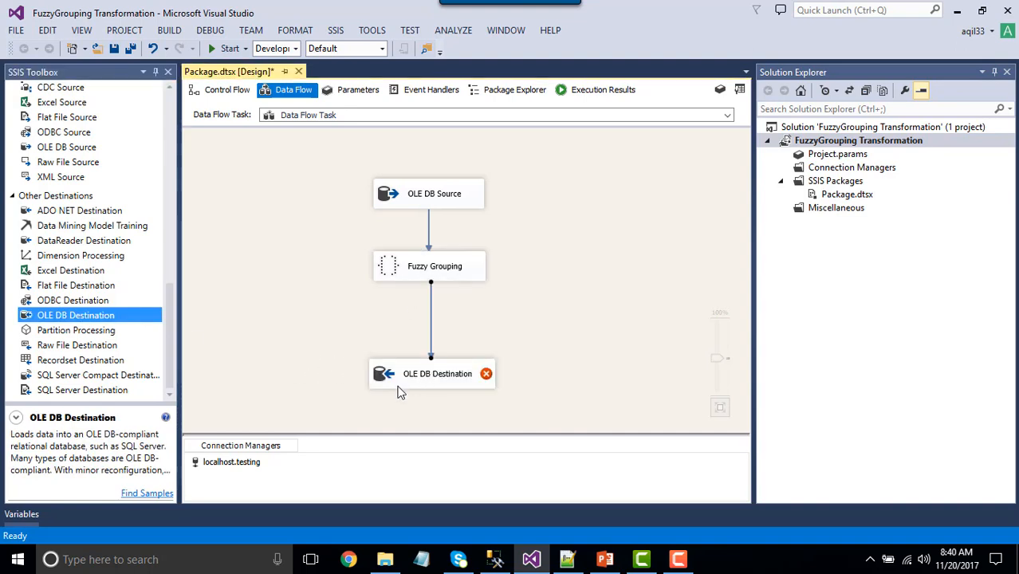
Configure the OLE DB Destination to load a newly created table FuzzyGroupingOutput, map its columns and accept the settings.
right_click(400, 390)
left_click(440, 182)
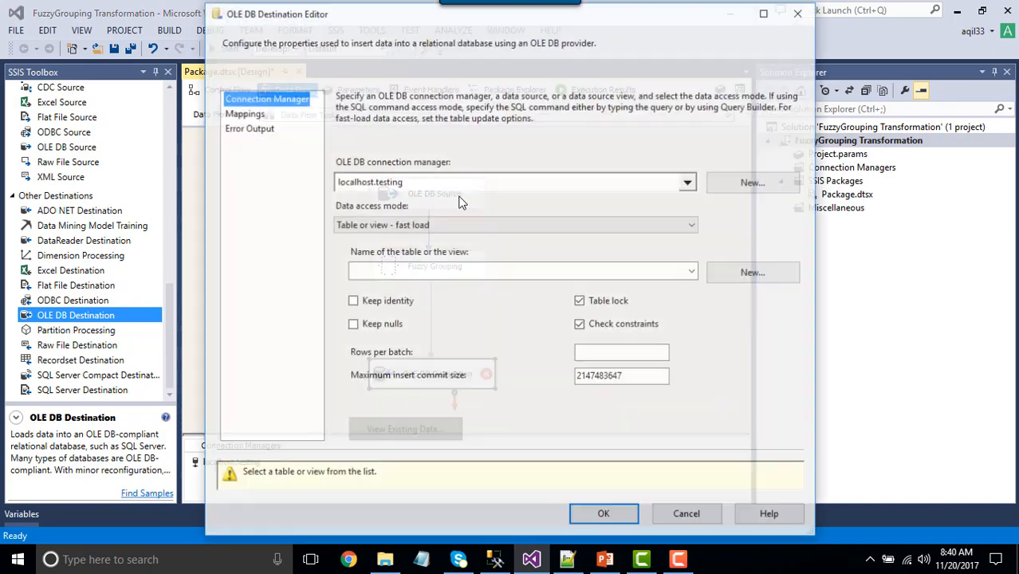
left_click(713, 274)
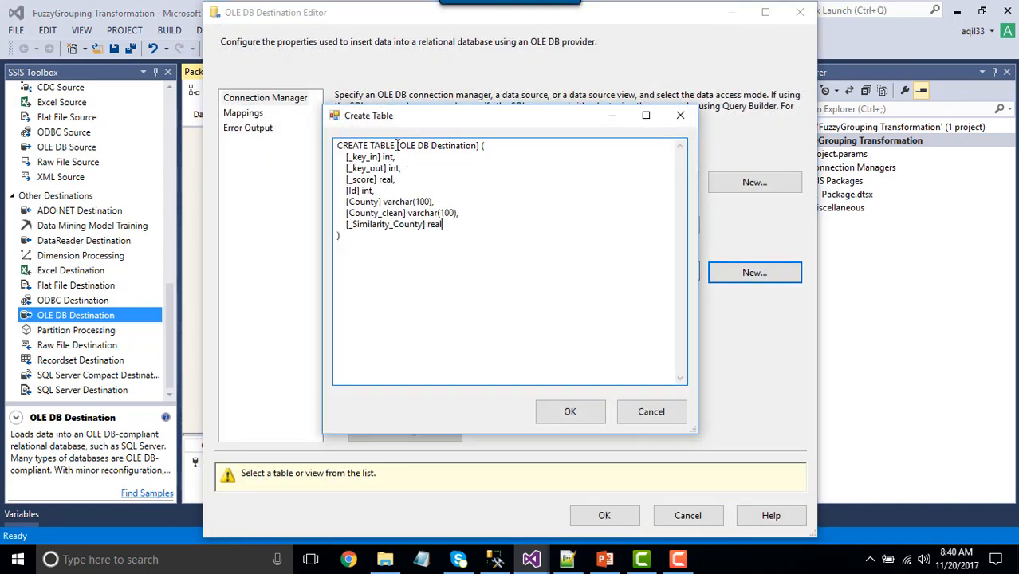
left_click_drag(397, 145, 482, 145)
type("FuzzyG")
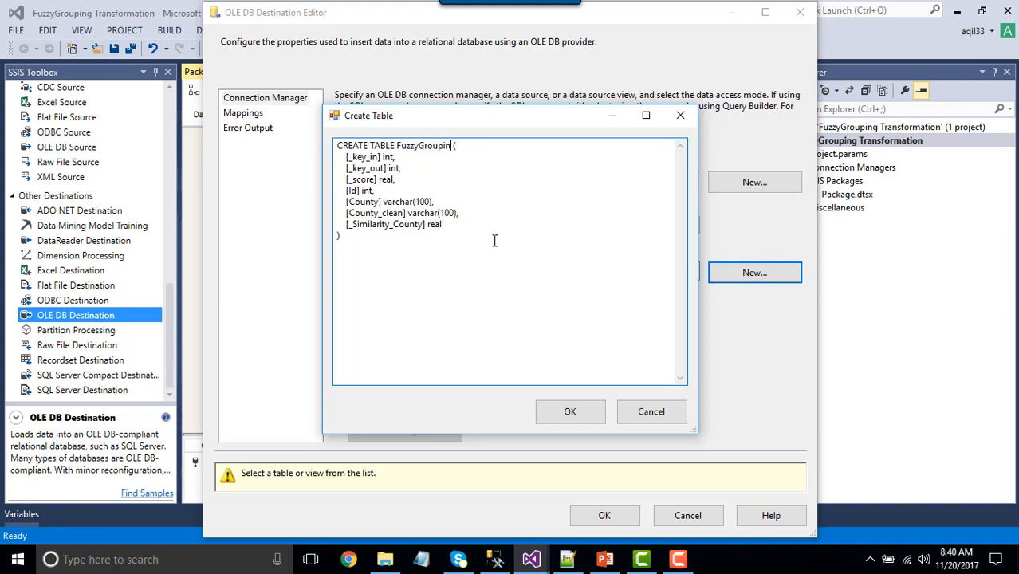
type("roupingOutput")
left_click(589, 419)
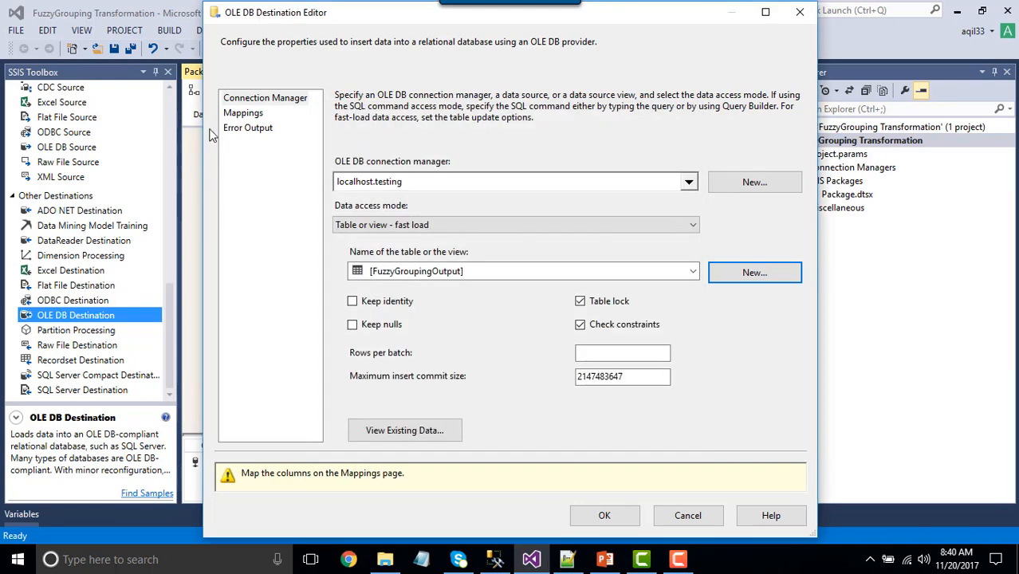
left_click(238, 116)
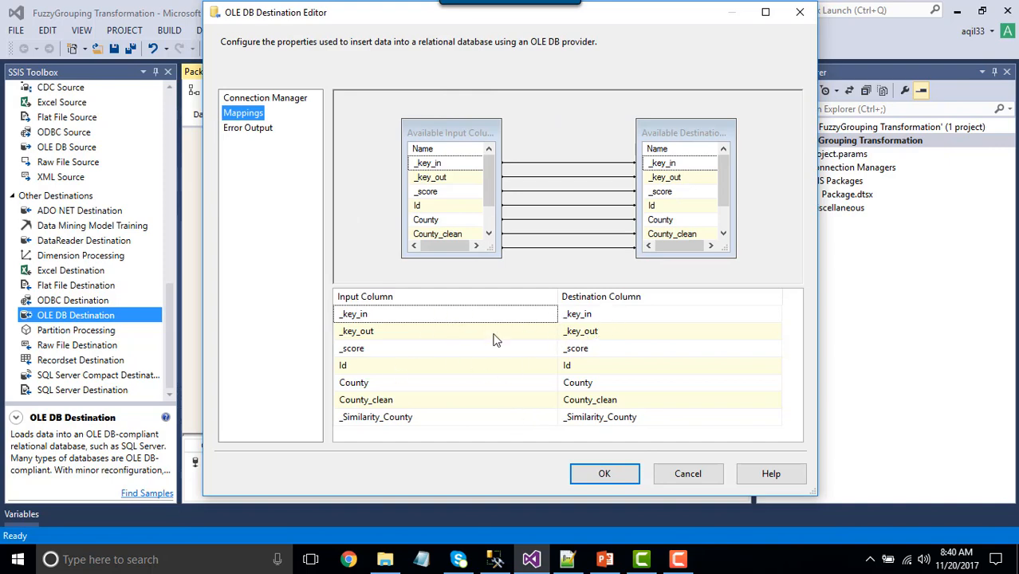
left_click(604, 474)
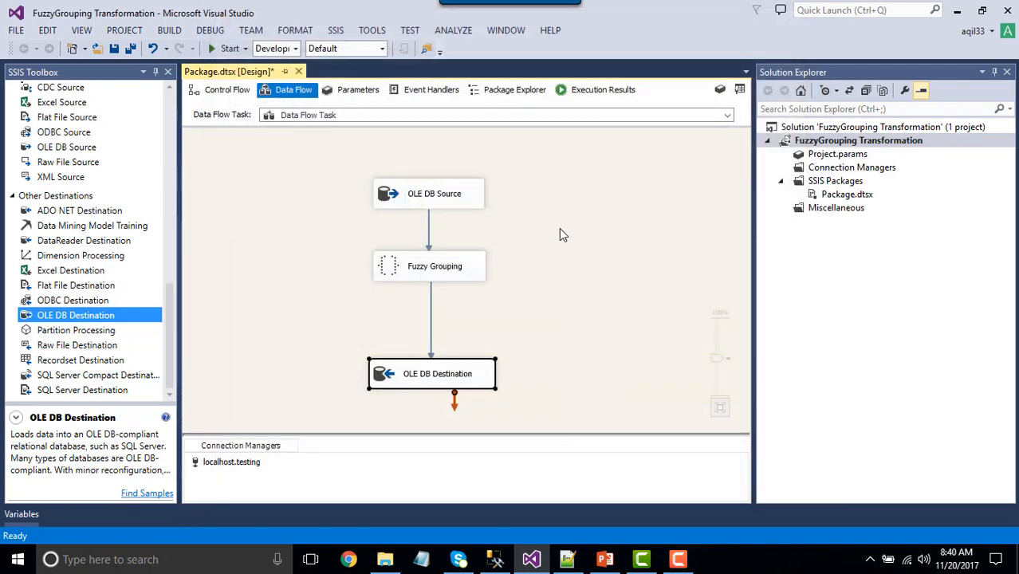
Run the package and check the execution of the Fuzzy Grouping and OLE DB Destination components.
left_click(227, 49)
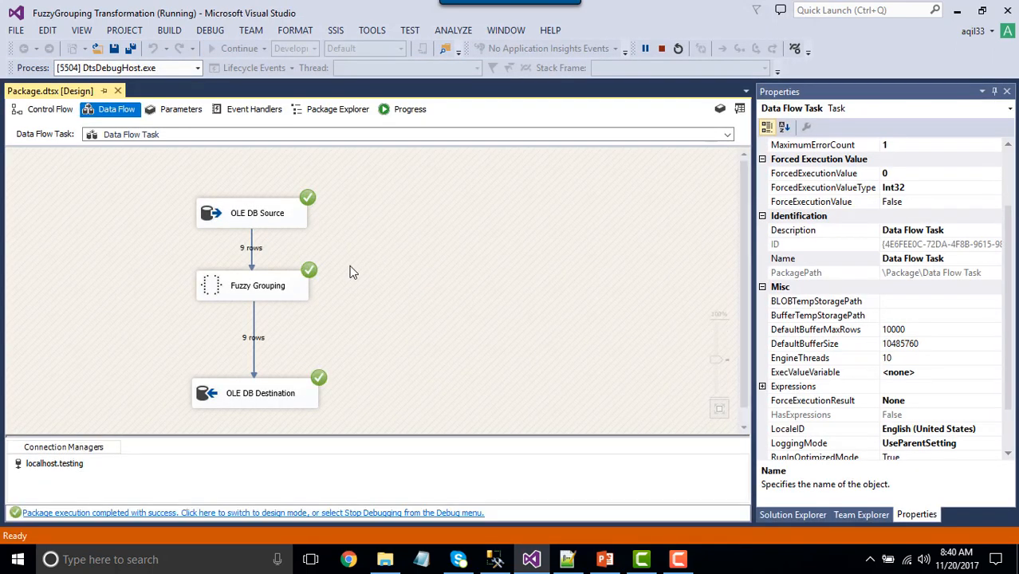
left_click(275, 289)
left_click(188, 194)
left_click(249, 302)
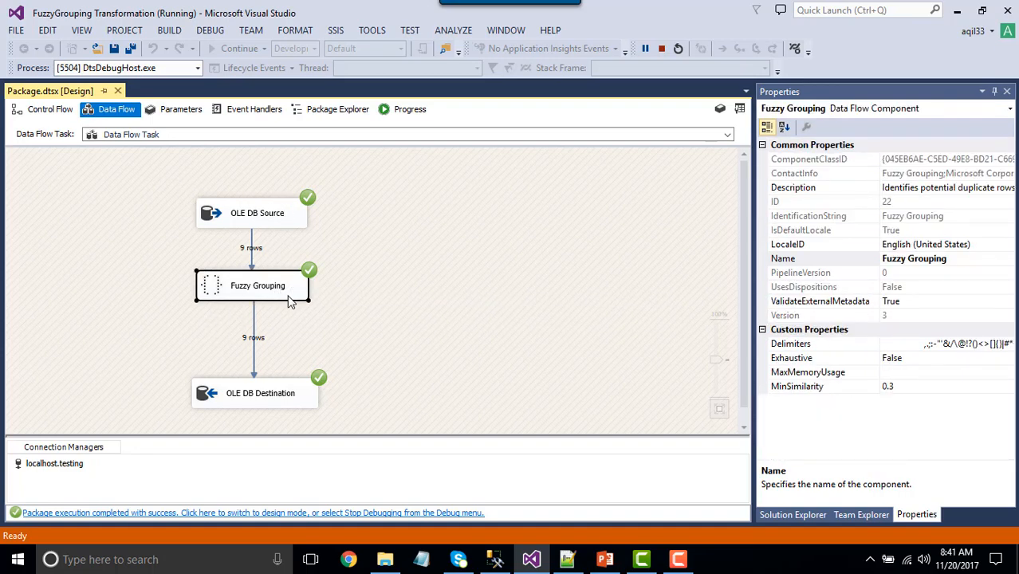
left_click(249, 399)
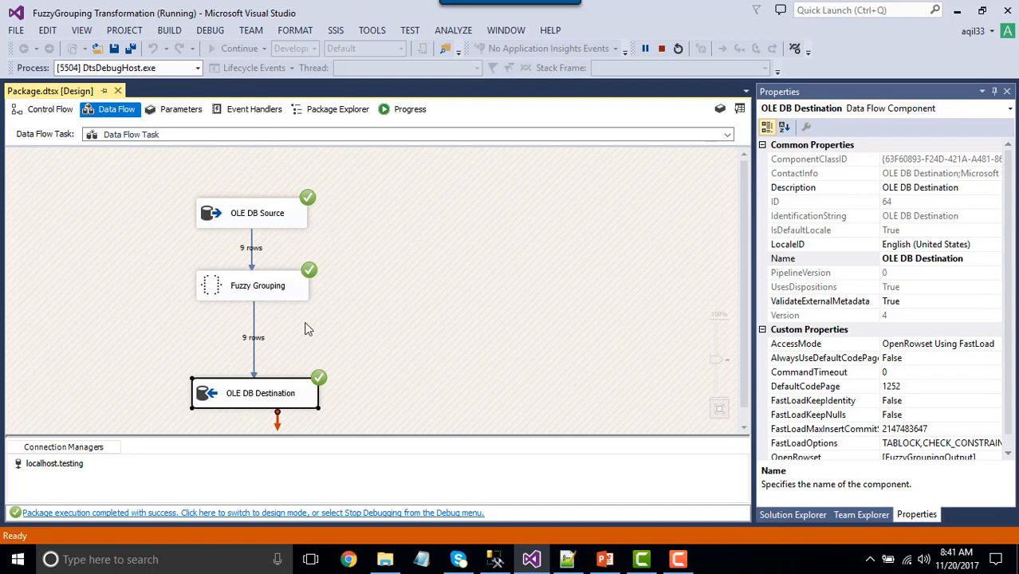
Switch to SQL Server Management Studio, refresh the Testing database's tables and select the top 1000 rows of dbo.FuzzyGroupingOutput.
left_click(494, 559)
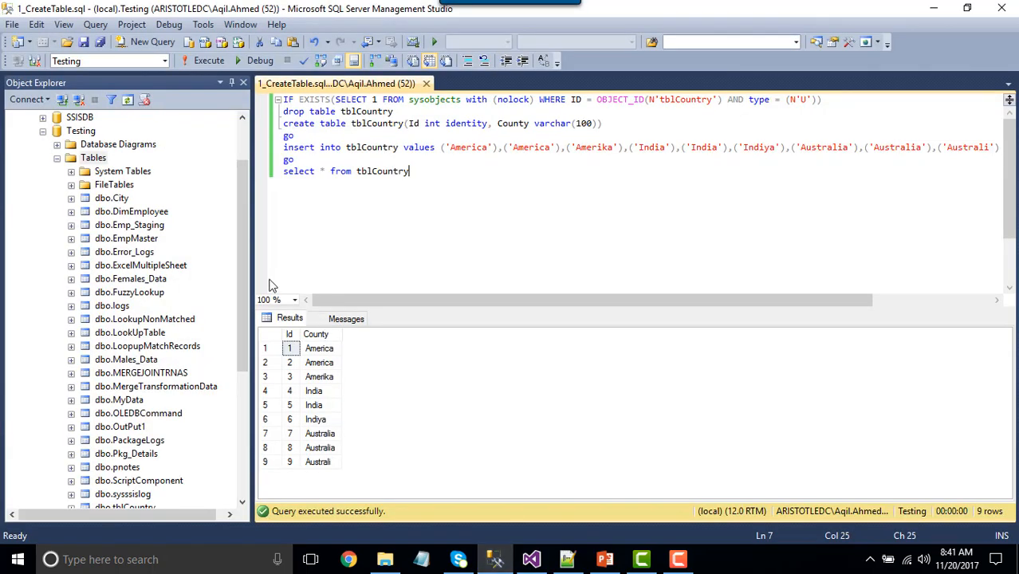
right_click(93, 159)
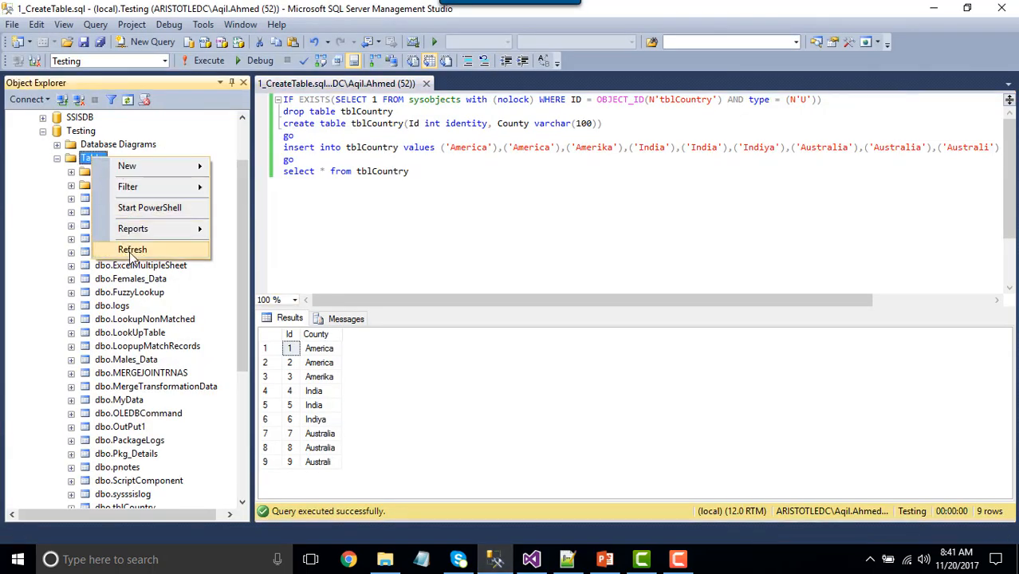
left_click(133, 250)
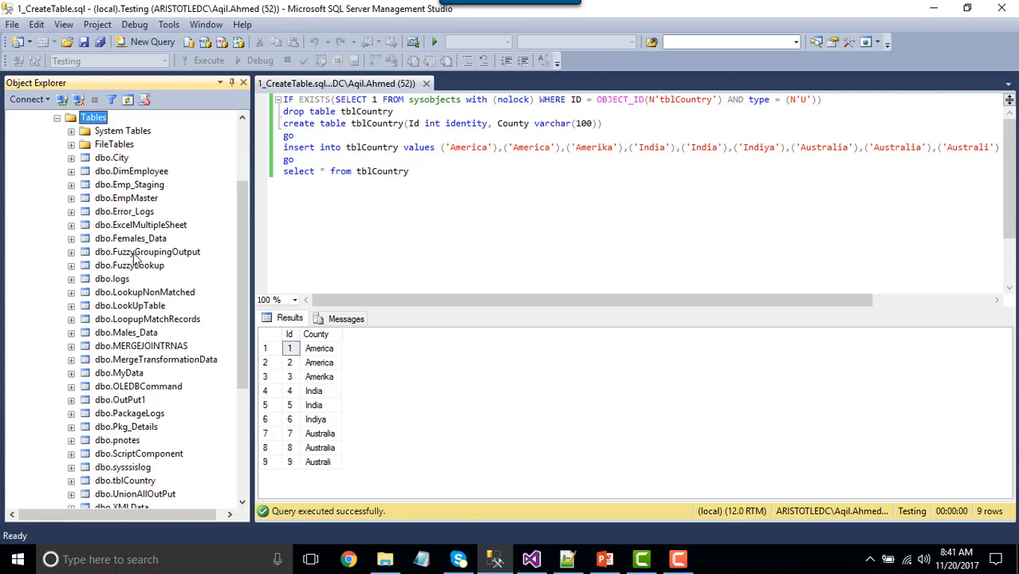
right_click(170, 254)
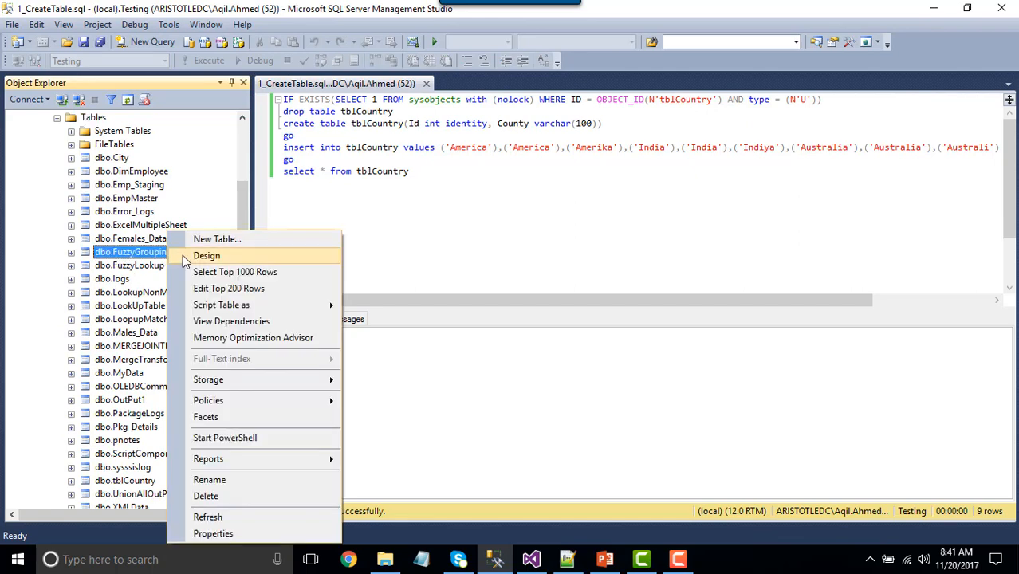
left_click(239, 272)
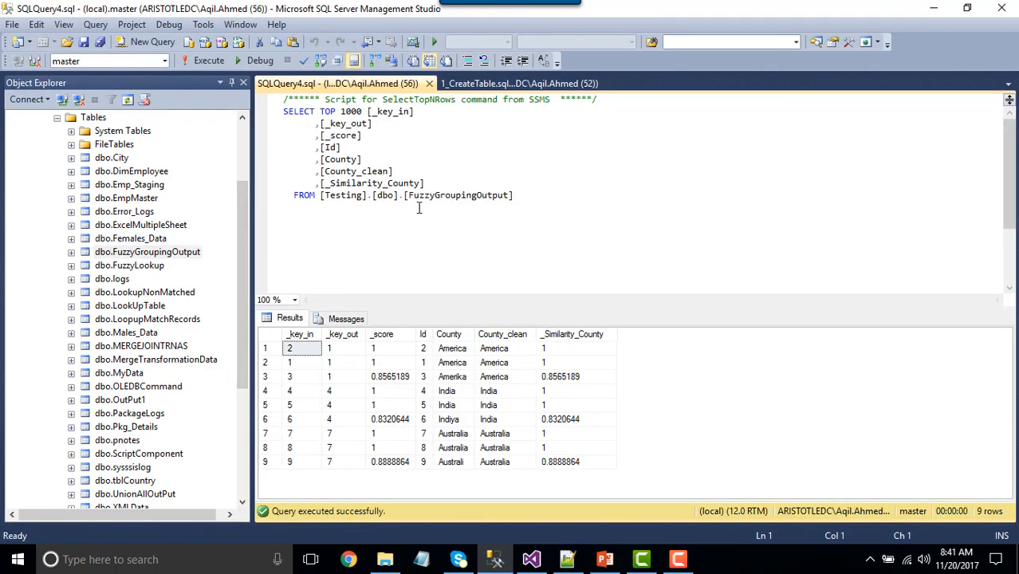
Compare the County values with their County_clean replacements and similarity scores, focusing on the misspelled Amerika, Indiya and Australi rows.
left_click(455, 350)
mouse_move(455, 351)
left_mouse_down()
mouse_move(457, 380)
mouse_move(457, 363)
left_mouse_up()
left_click(457, 380)
left_click(454, 377)
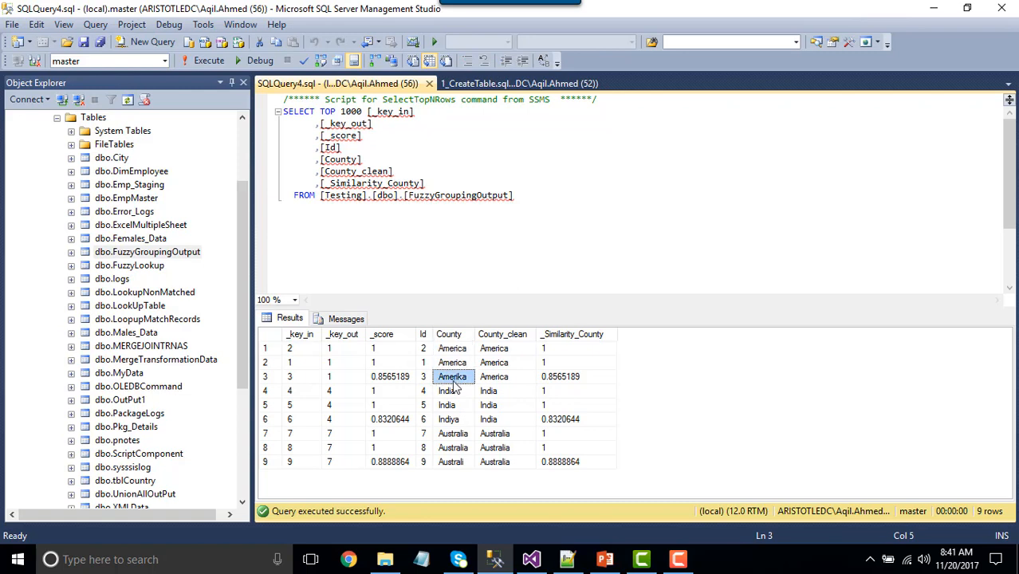
left_click(513, 380)
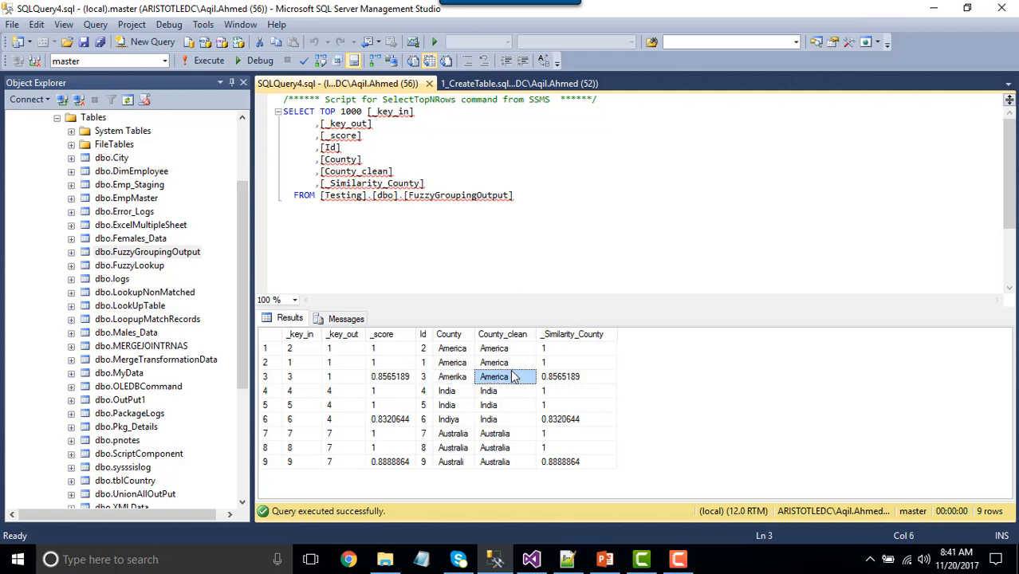
left_click_drag(511, 381, 514, 346)
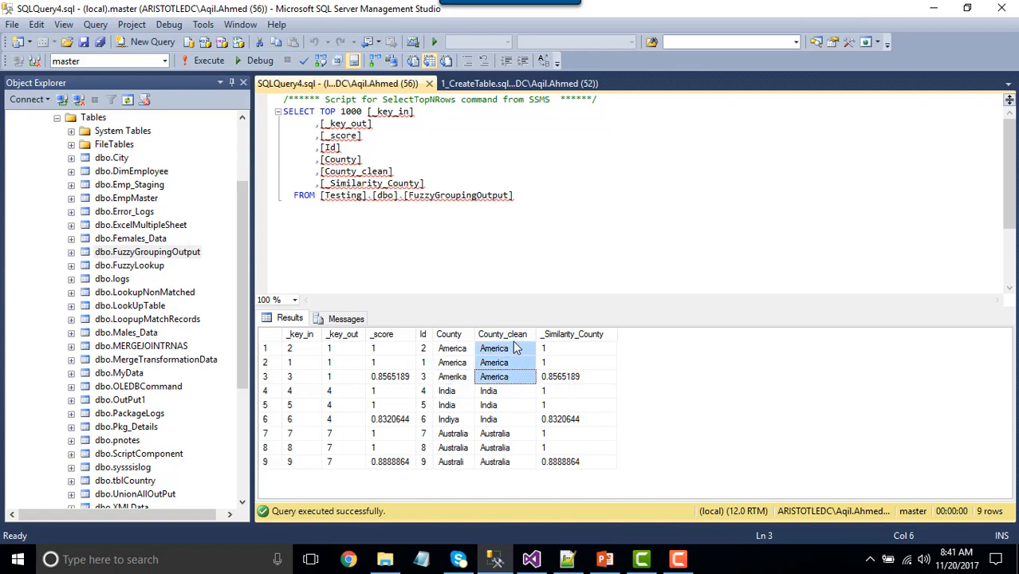
left_click(455, 419)
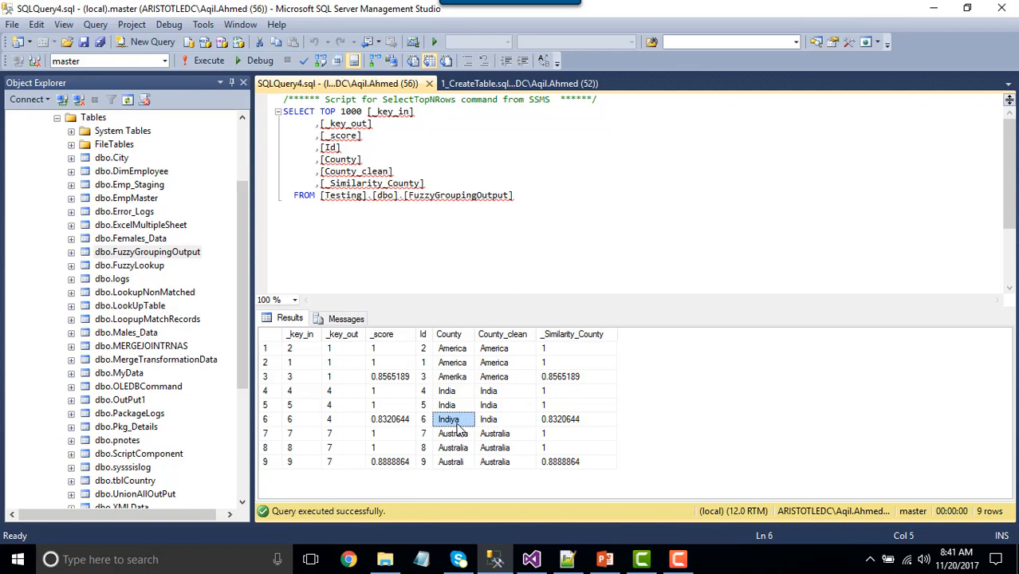
left_click(503, 423)
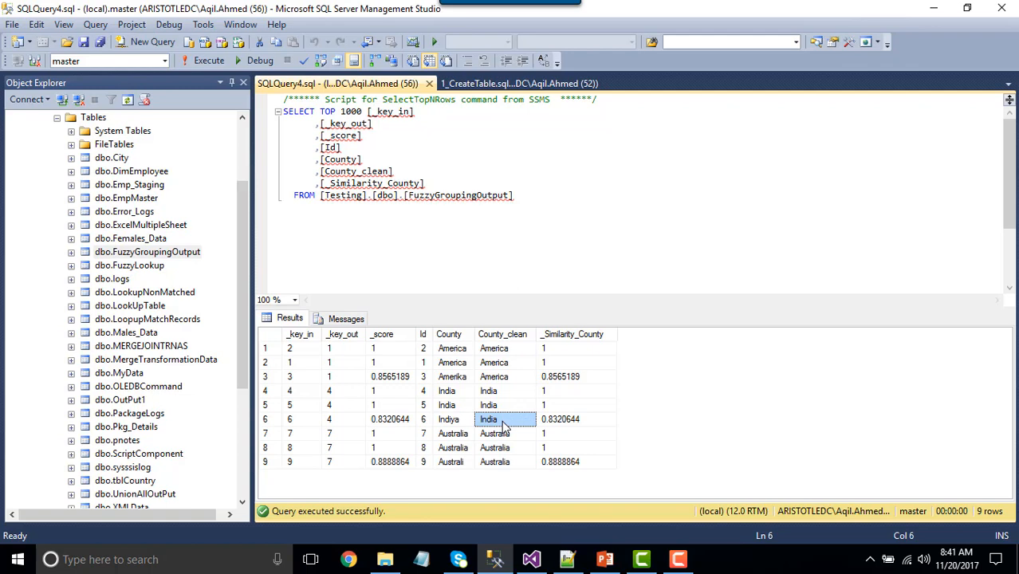
left_click(455, 464)
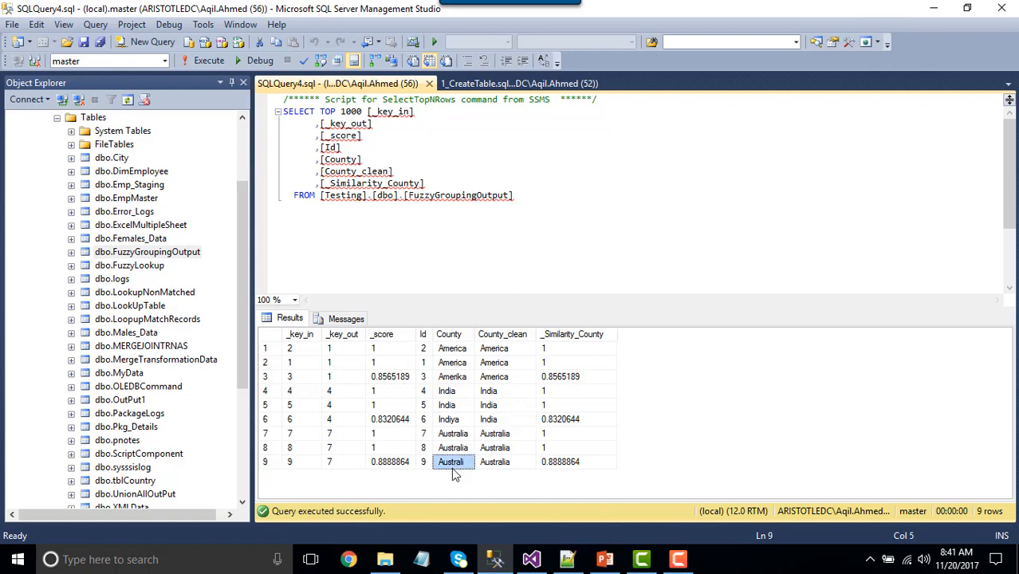
left_click(503, 469)
left_click(556, 469)
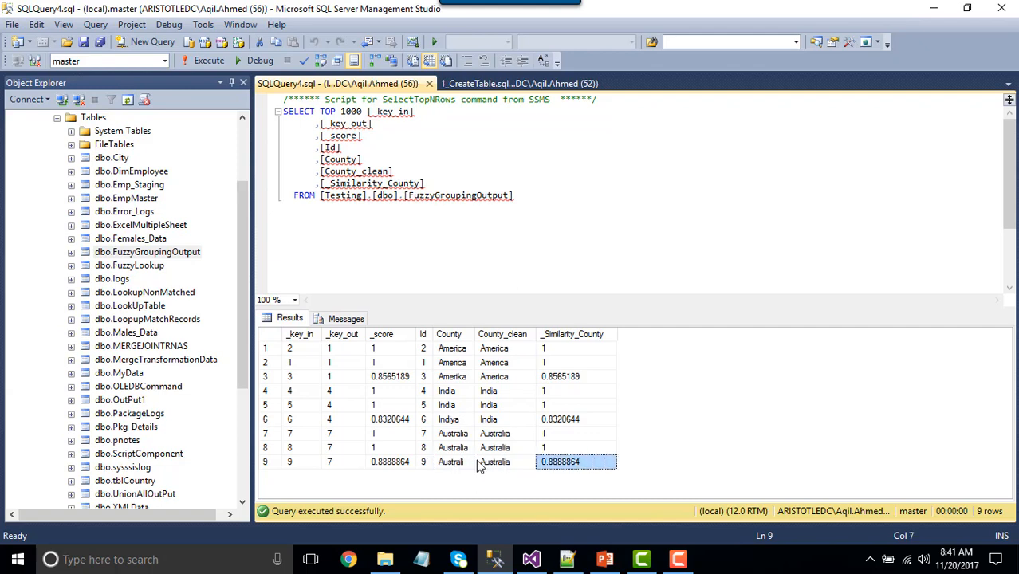
left_click(459, 464)
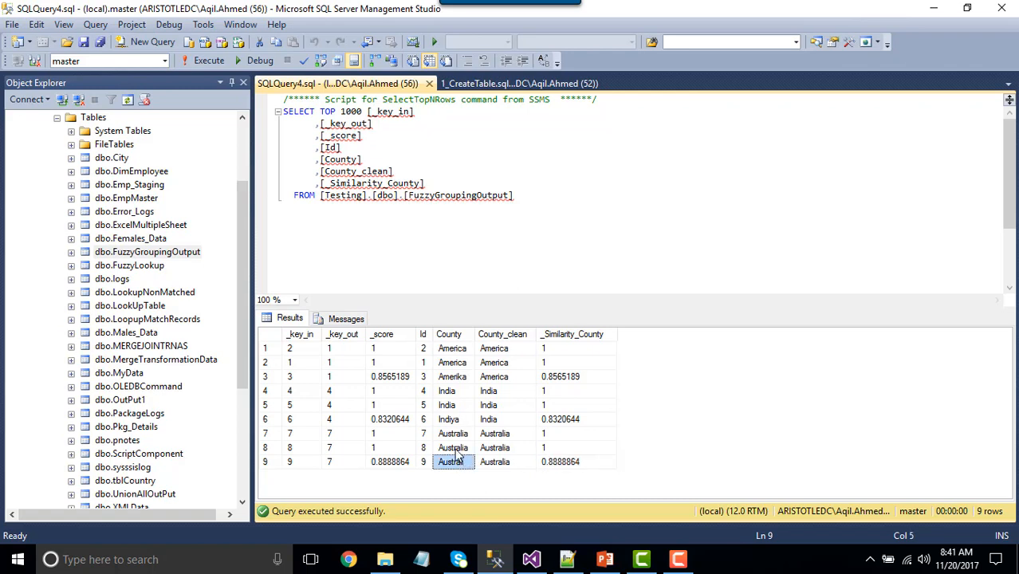
Check the County values and similarity scores, and examine the _key_in and _key_out columns across all result rows.
left_click(456, 448)
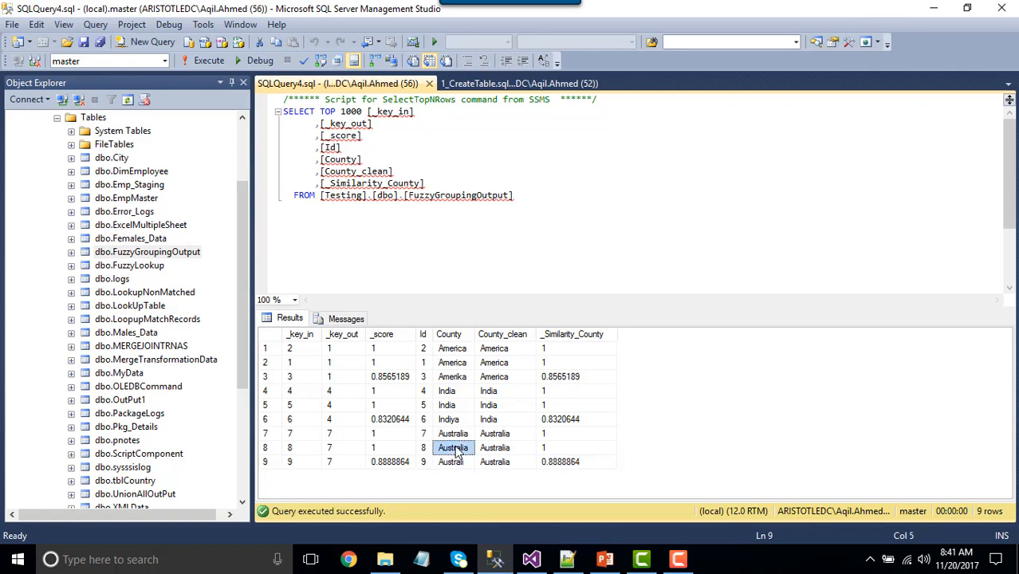
left_click(564, 421)
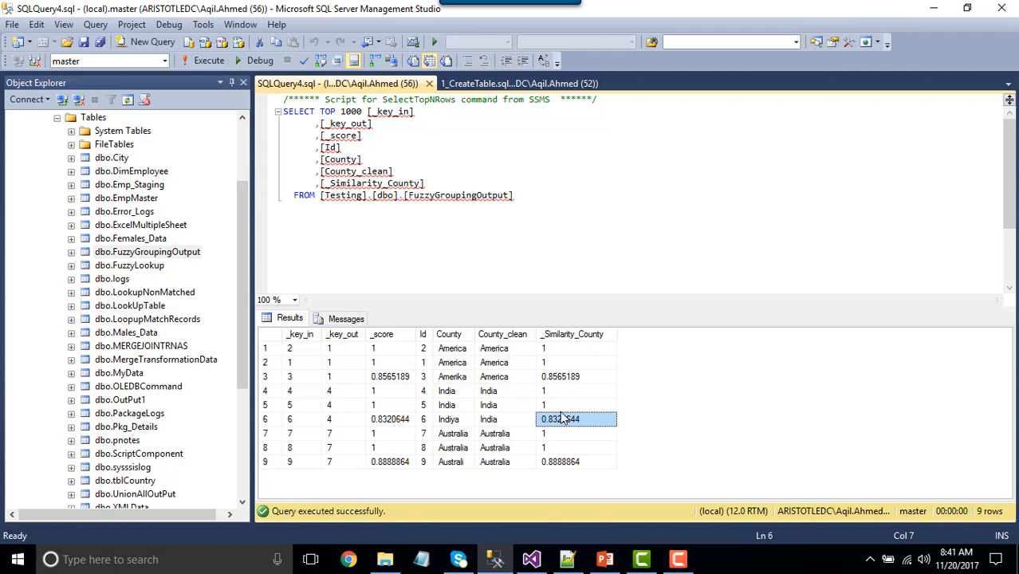
left_click_drag(301, 349, 345, 461)
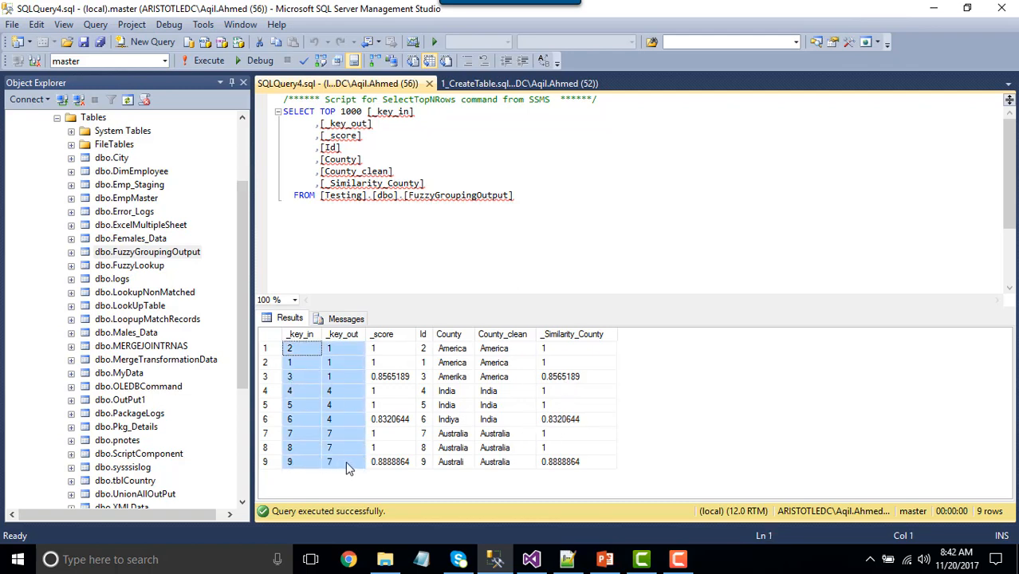
left_click(301, 434)
Examine how _key_in and _key_out link the misspelled Amerika row to the America rows in the results.
left_click(298, 364)
left_click(296, 360)
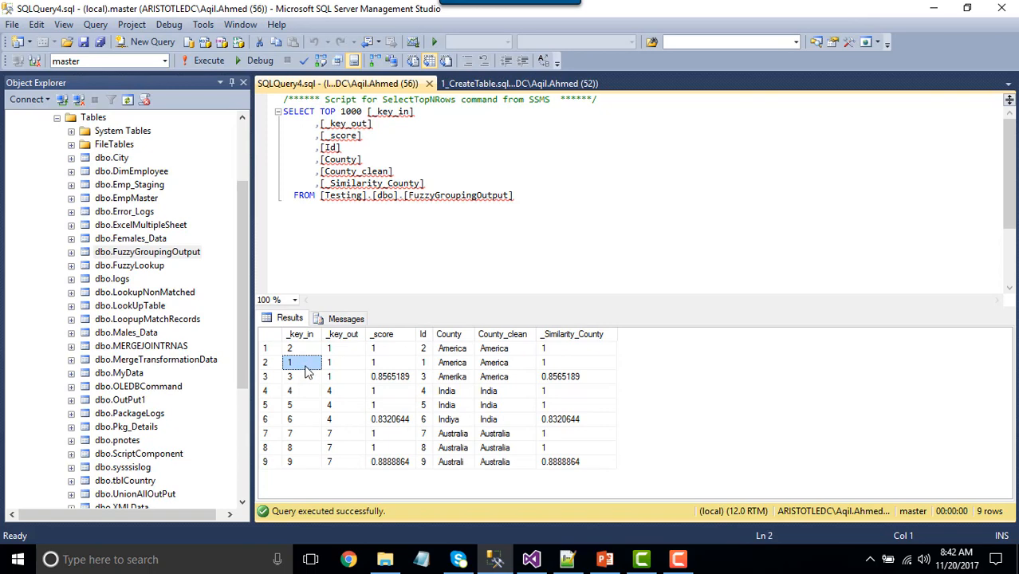
left_click(449, 363)
left_click(298, 364)
left_click(451, 379)
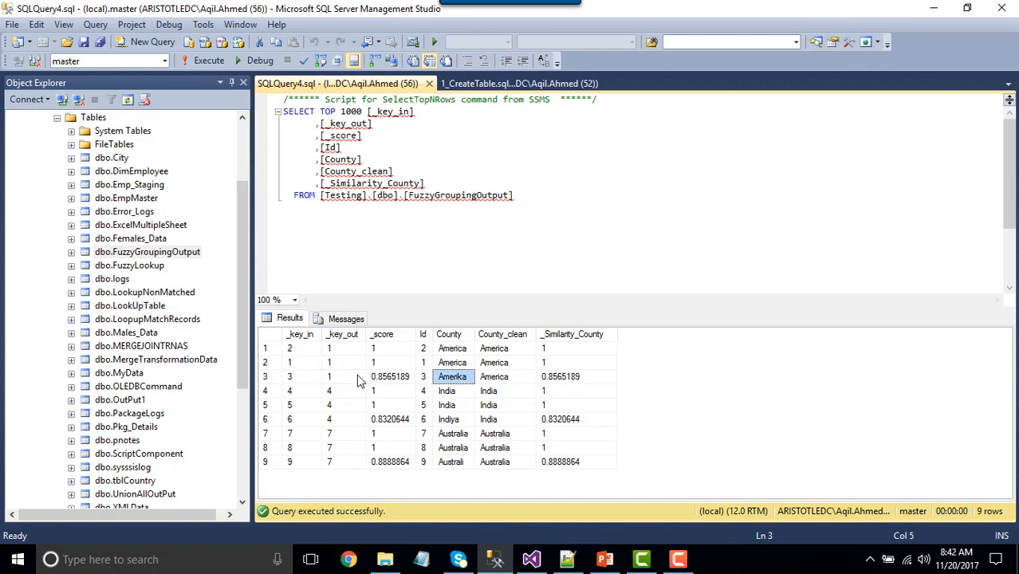
left_click(335, 380)
left_click_drag(291, 362, 330, 374)
left_click(336, 375)
left_click(291, 363)
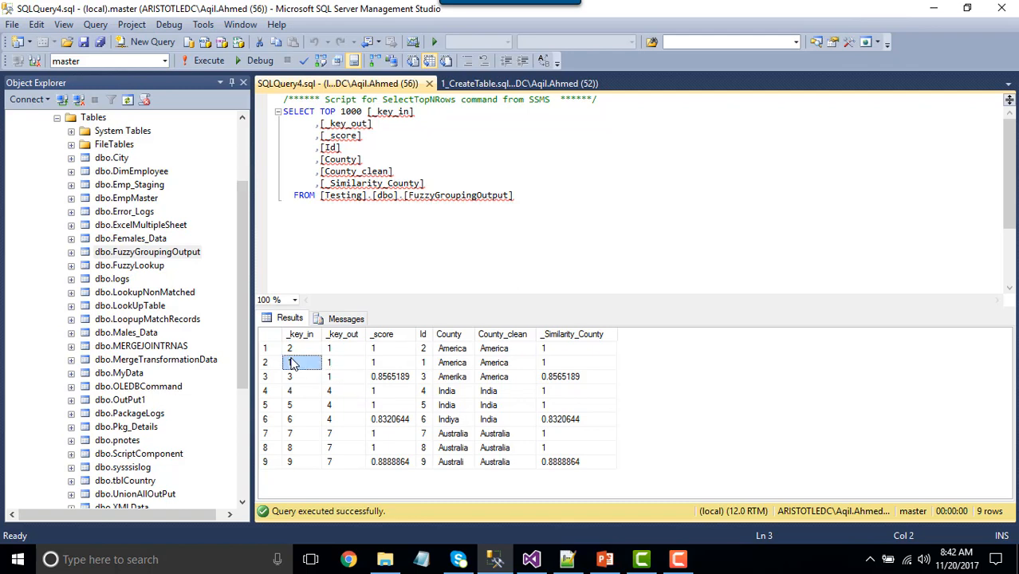
left_click_drag(349, 347, 345, 379)
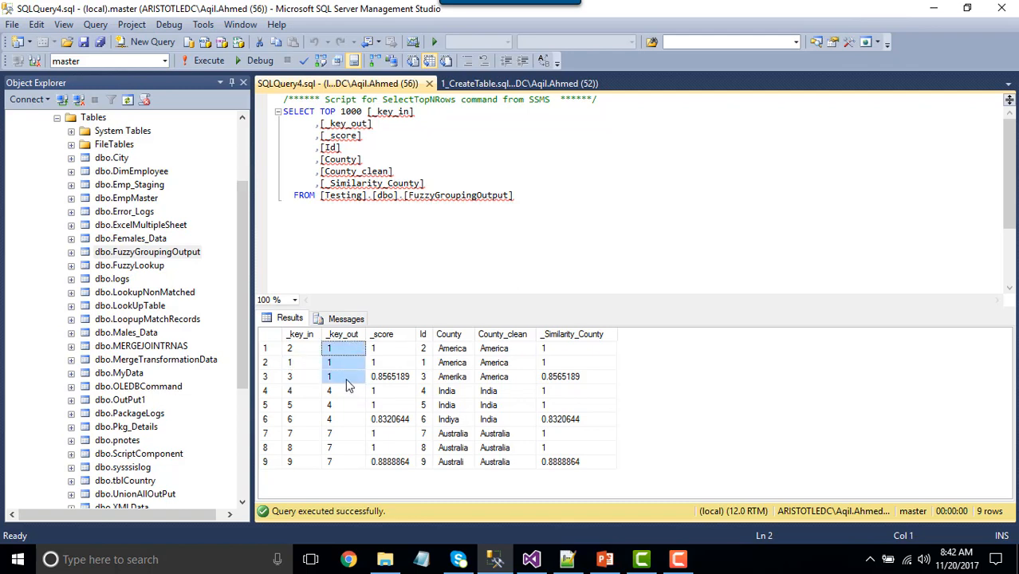
left_click(289, 364)
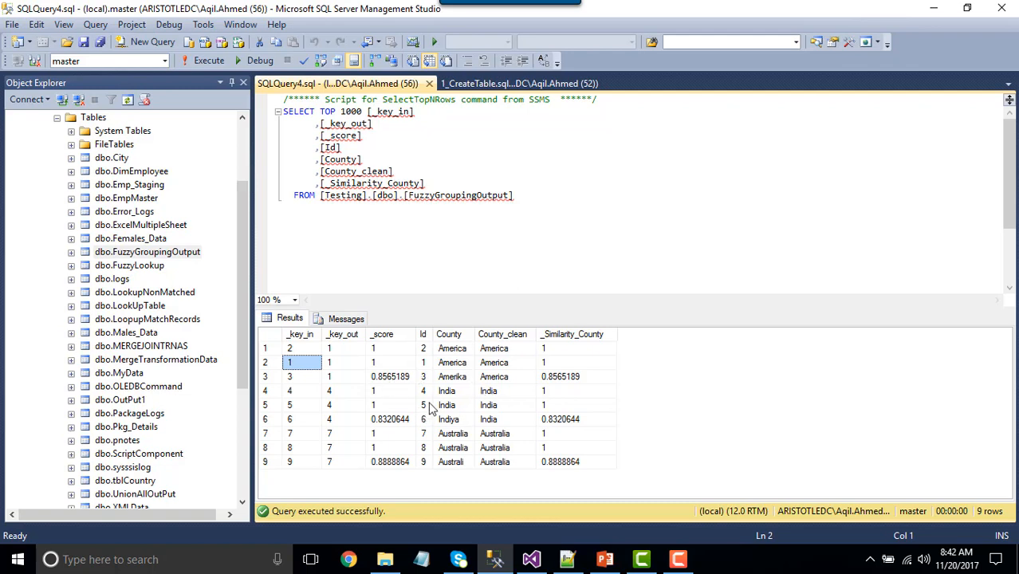
Compare the _key_in, _key_out, County and County_clean values of the India and Indiya rows.
left_click(292, 392)
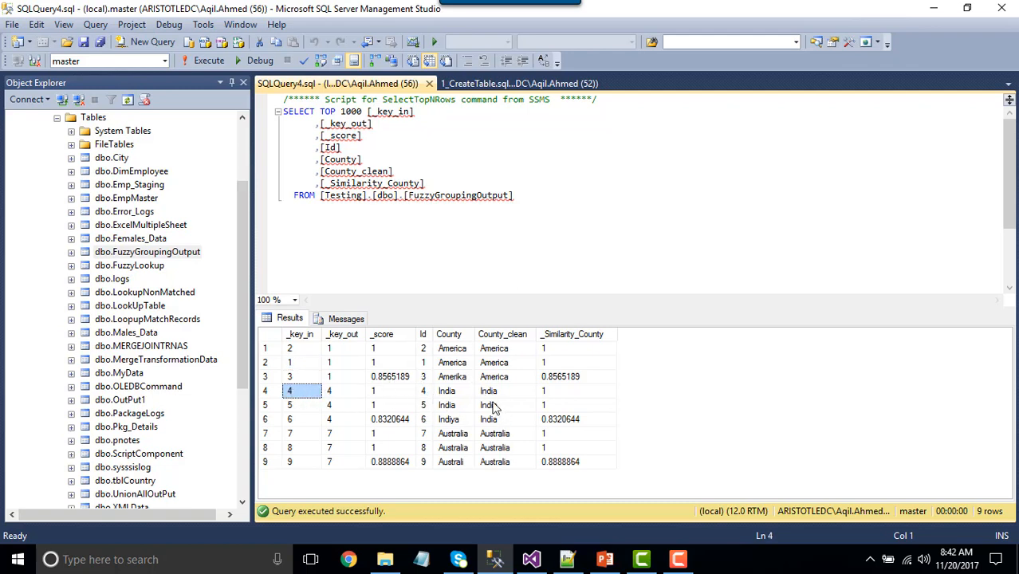
left_click(459, 393)
left_click(303, 393)
left_click(339, 422)
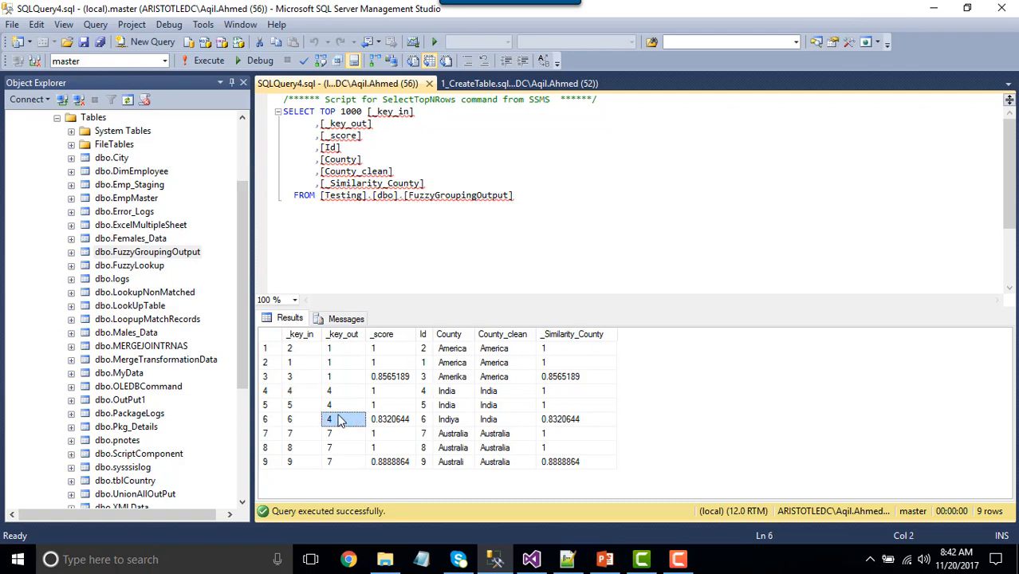
left_click_drag(455, 422, 335, 393)
left_click(332, 415)
left_click(292, 393)
left_click(451, 392)
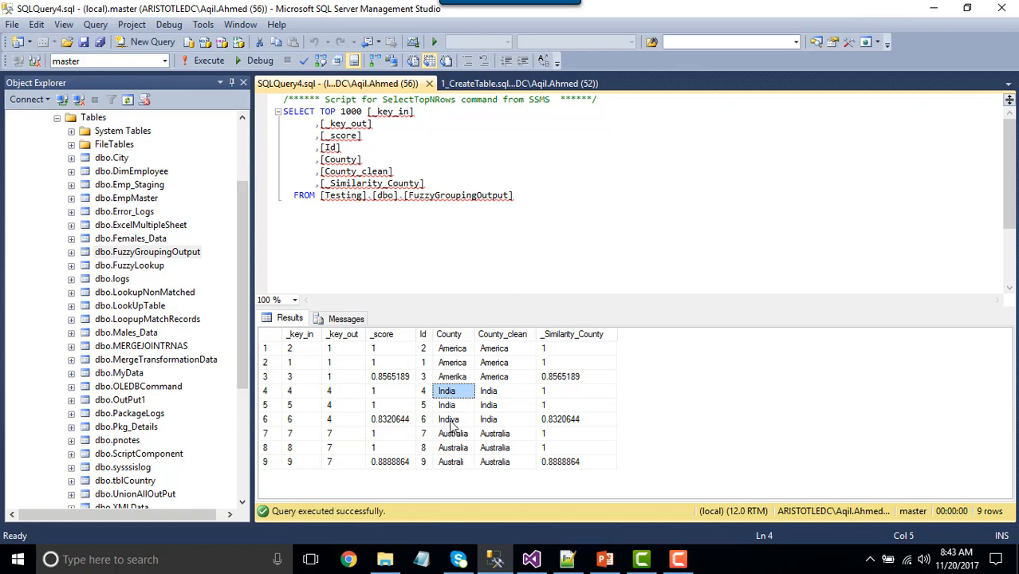
left_click(451, 420)
left_click(451, 391)
left_click_drag(499, 391, 496, 423)
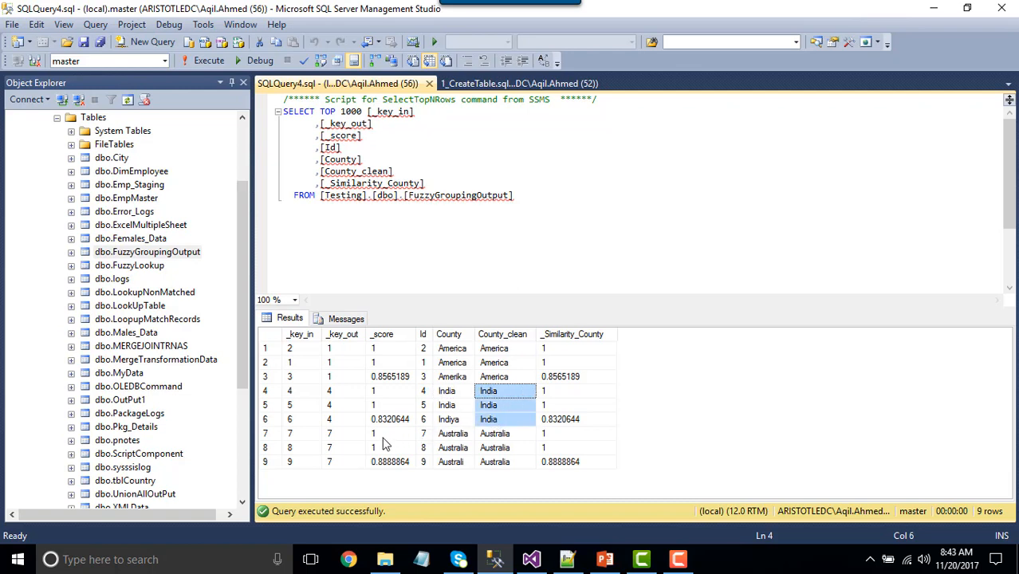
Compare the _key_in, _key_out, County and County_clean values of the Australia and Australi rows.
left_click(294, 437)
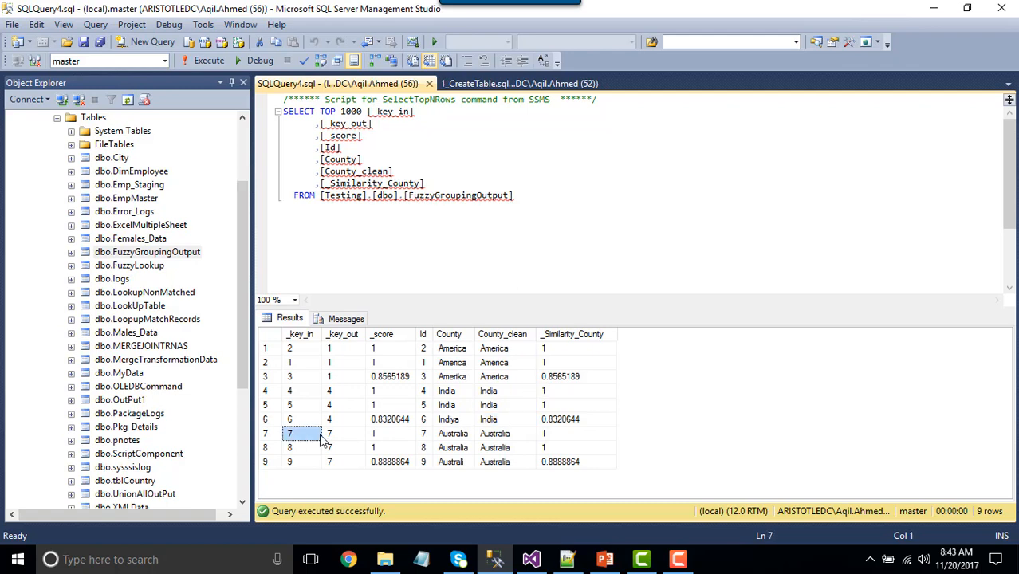
left_click_drag(297, 435, 455, 437)
left_click(455, 436)
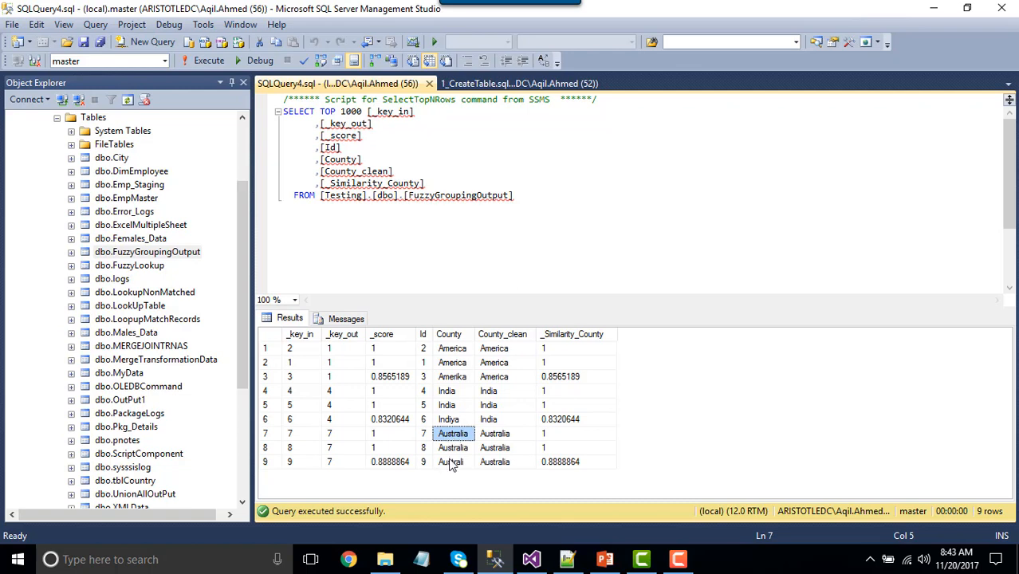
left_click(451, 463)
left_click(458, 436)
left_click_drag(333, 437, 341, 464)
left_click(292, 435)
left_click_drag(448, 432, 449, 462)
left_click_drag(530, 437, 507, 465)
left_click(596, 212)
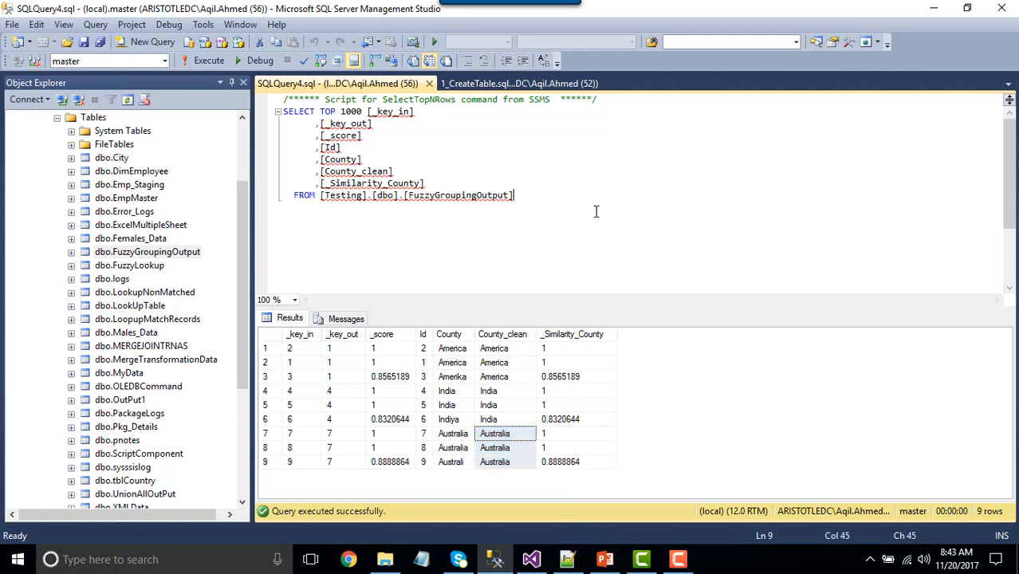